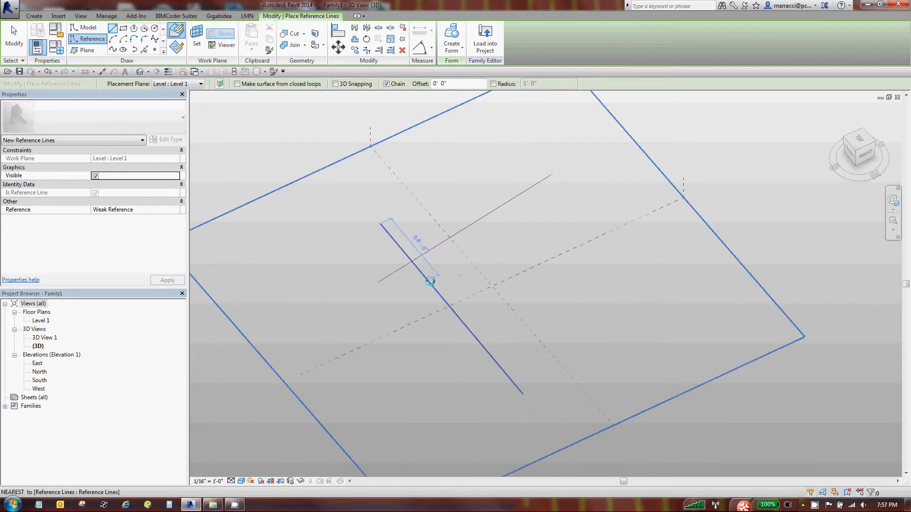
Place a reference point on the upper reference line and host it by intersection with the crossing reference line
left_click(155, 49)
left_click(478, 215)
key("Escape")
key("Escape")
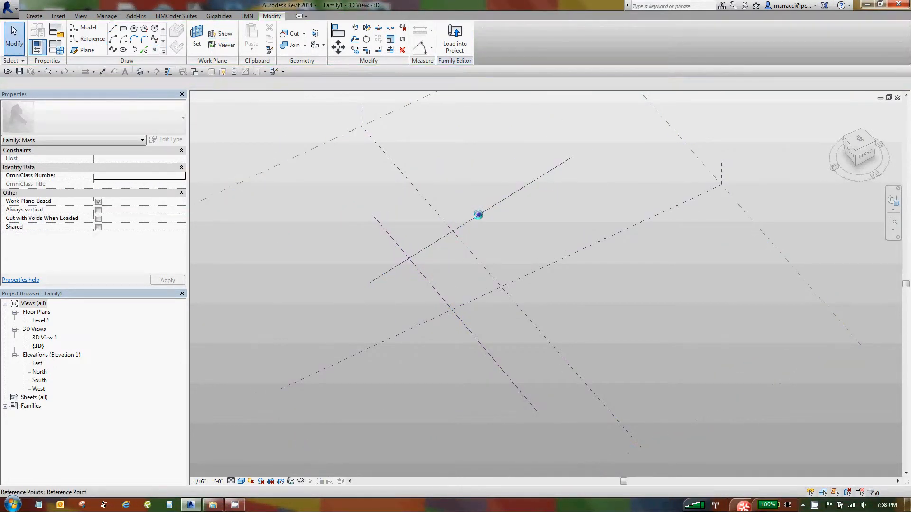
left_click(479, 215)
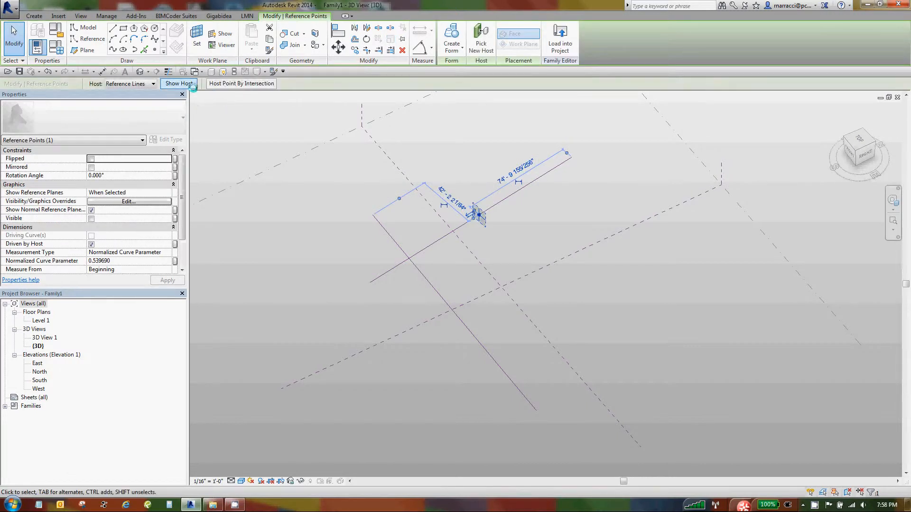
left_click(242, 83)
left_click(432, 284)
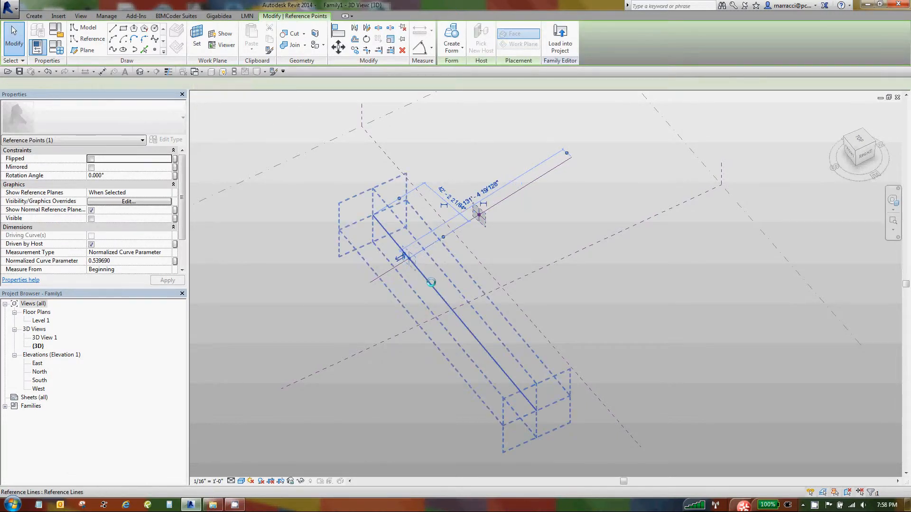
Move the longer reference line along the crossing line to test the hosted intersection point, and clear the selection
left_click(443, 300)
left_click_drag(443, 300, 501, 241)
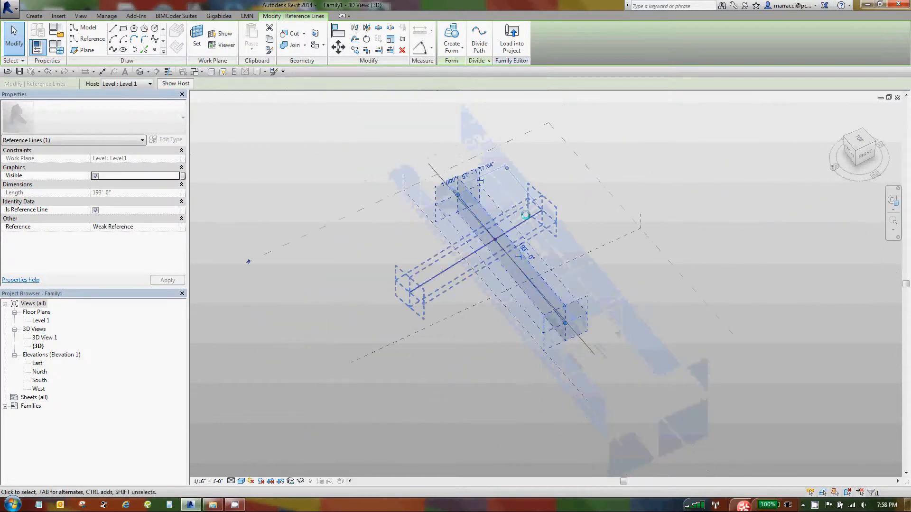
left_click(566, 200)
middle_click_drag(603, 281, 541, 185, "shift")
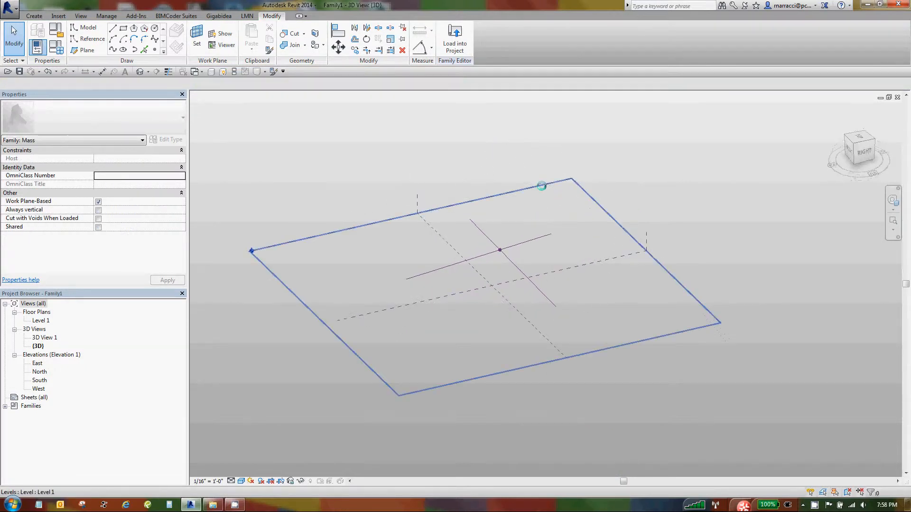
Copy the Level 1 plane about 28' 5" upward to create a second level
scroll(536, 188, "up", 2)
left_click(533, 188)
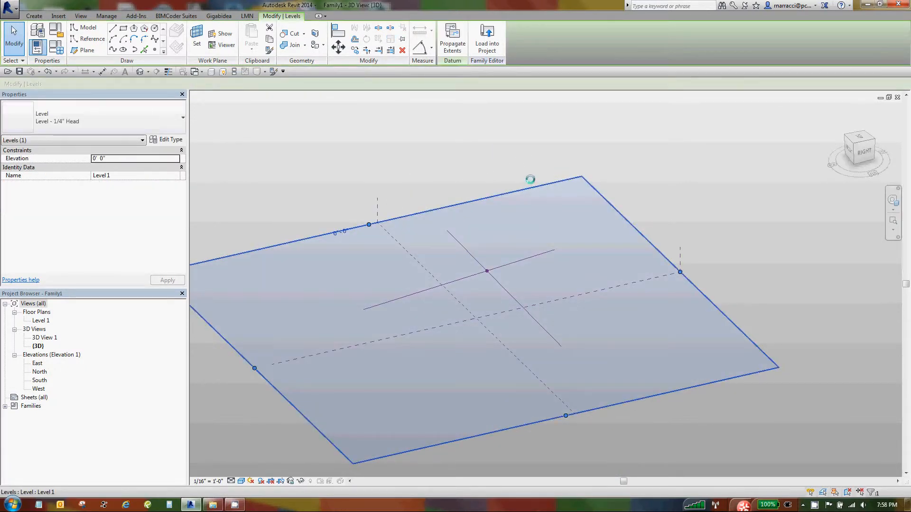
left_click_drag(530, 179, 524, 151, "ctrl")
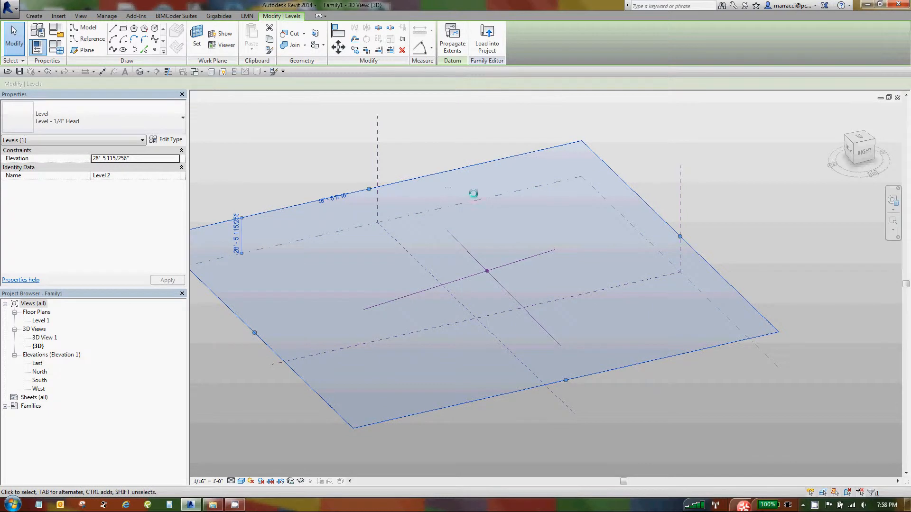
Rehost the shorter reference line from Level 1 to Level 2 by picking the upper level
left_click(493, 269)
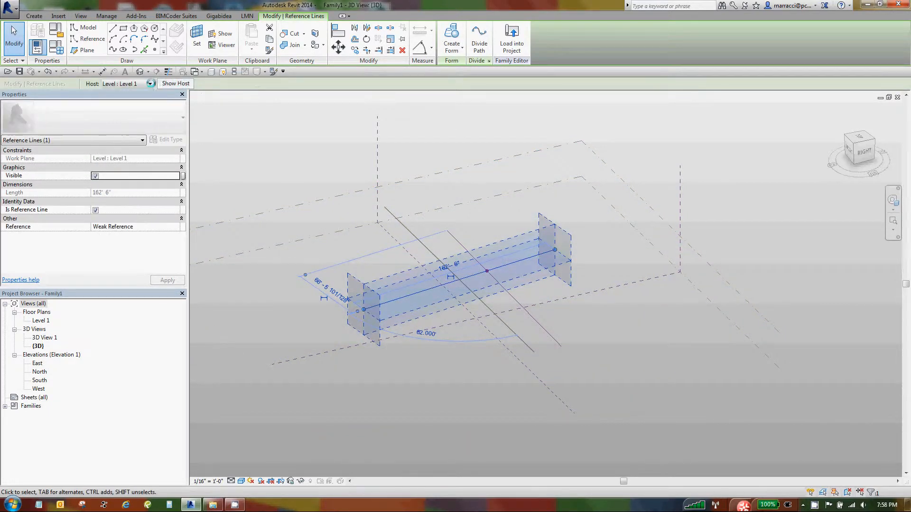
left_click(150, 84)
left_click(148, 109)
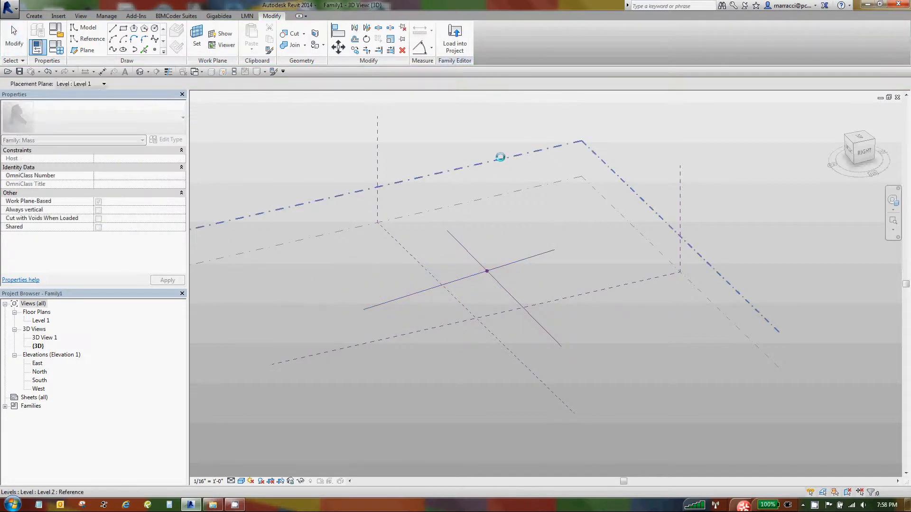
left_click(500, 157)
Move the Level 1 reference line and, from a top view, the Level 2 reference line to test the hosted point
left_click(513, 295)
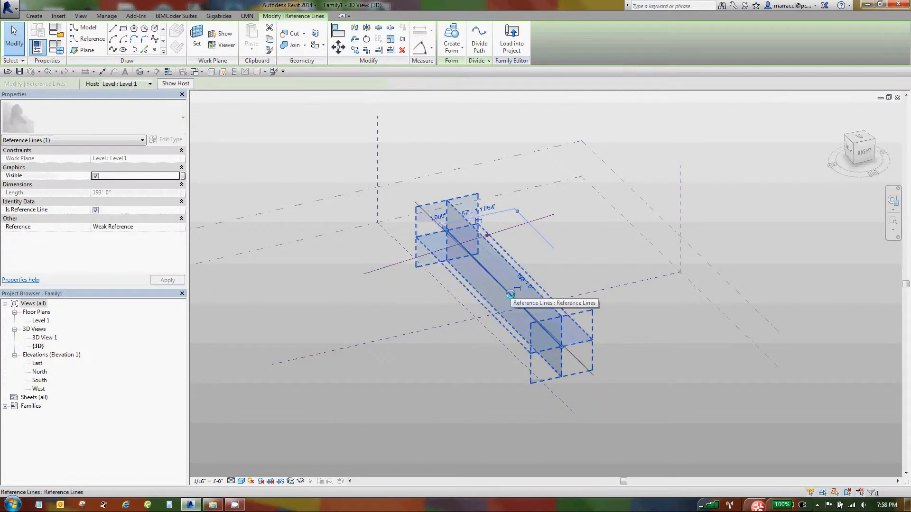
left_click_drag(510, 294, 470, 266)
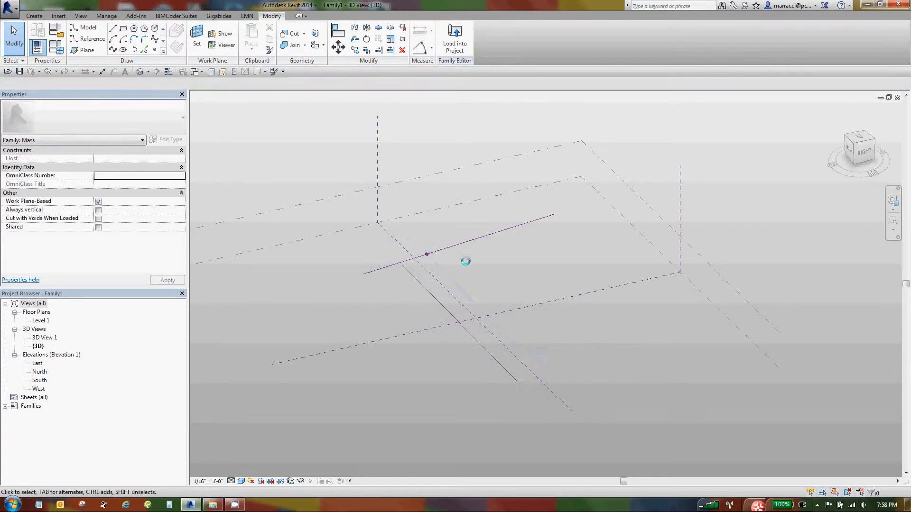
middle_click_drag(496, 268, 488, 363, "shift")
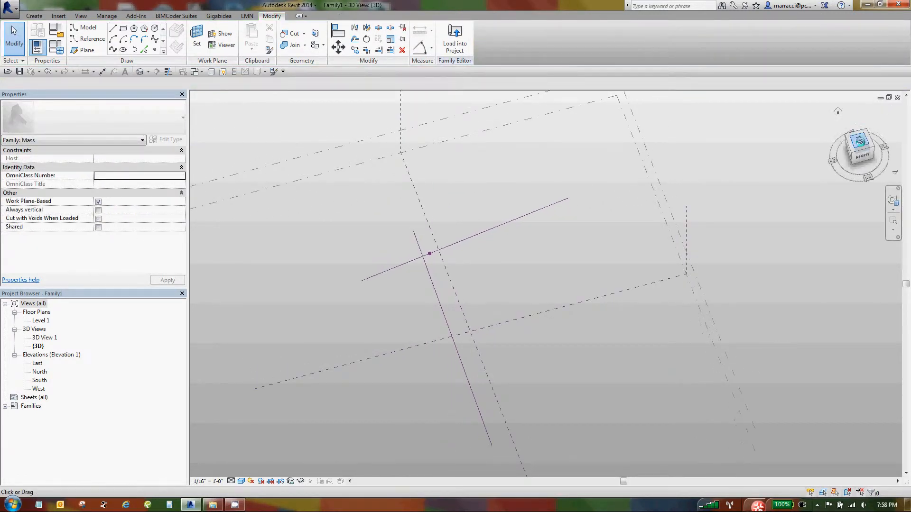
left_click(860, 140)
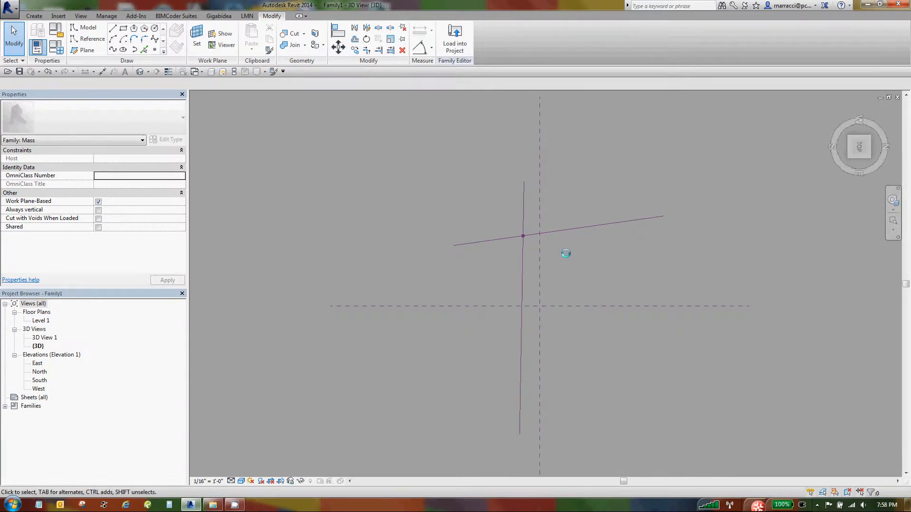
left_click_drag(575, 227, 576, 262)
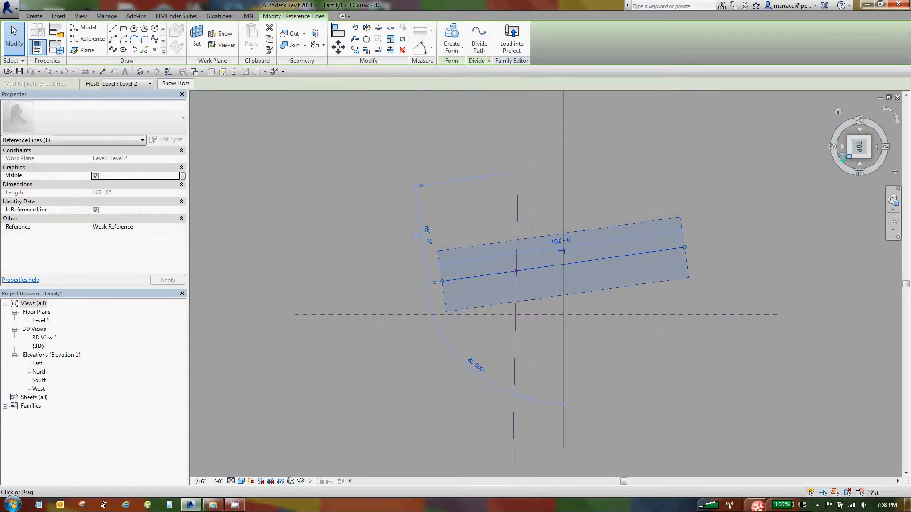
left_click(846, 157)
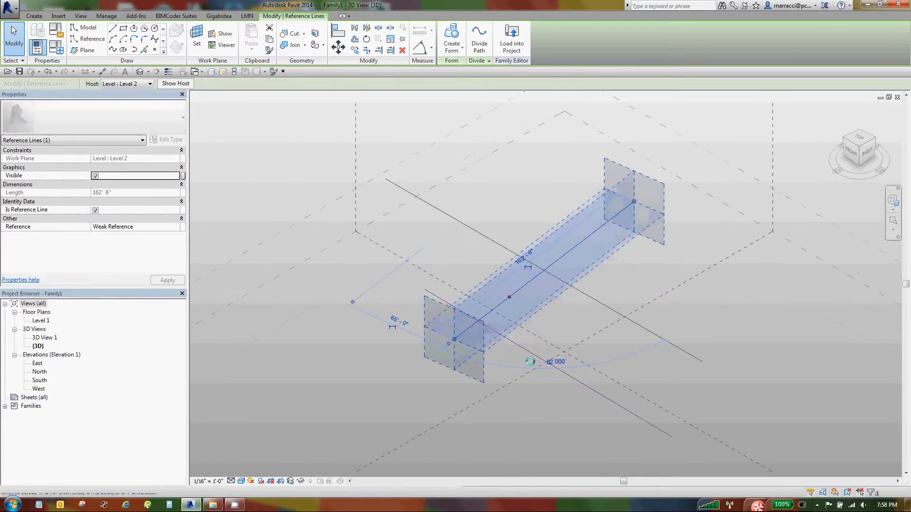
Delete both reference lines with their hosted point, and delete the copied Level 2
left_click(511, 360)
left_click(516, 347)
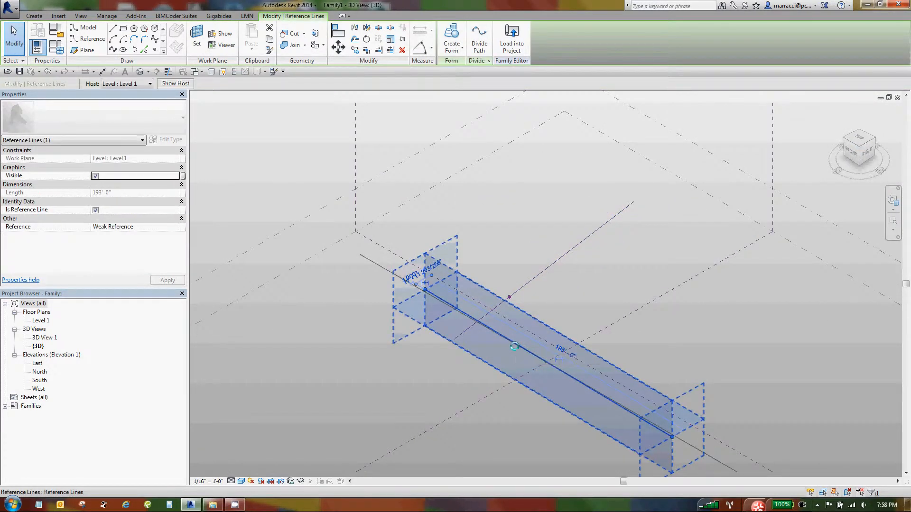
key("Delete")
key("ctrl+z")
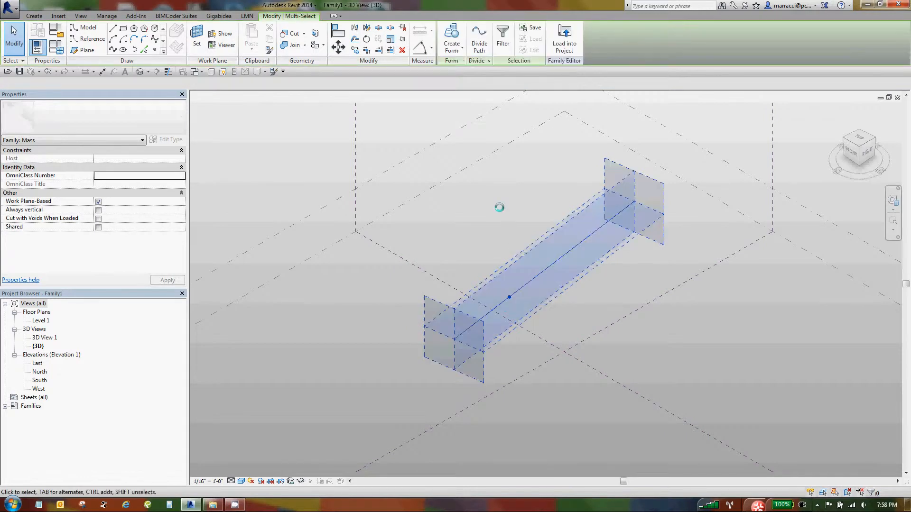
key("Delete")
left_click(460, 145)
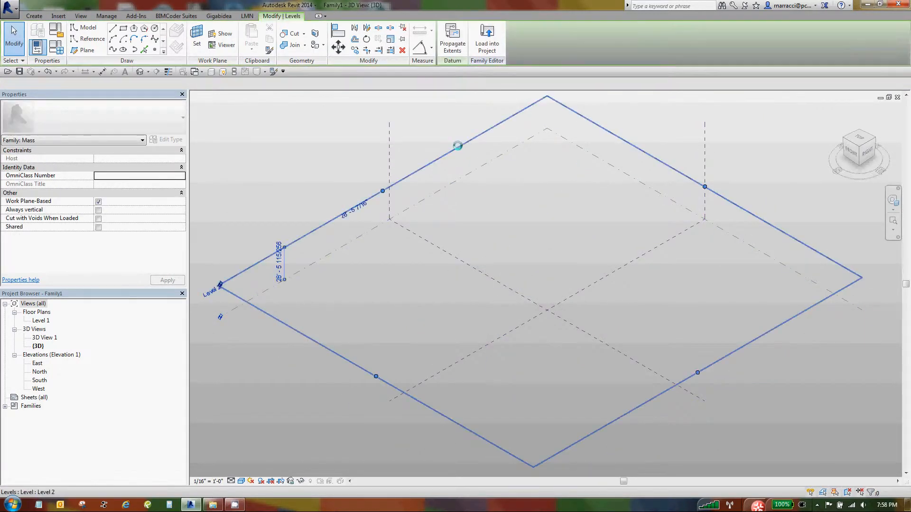
key("Delete")
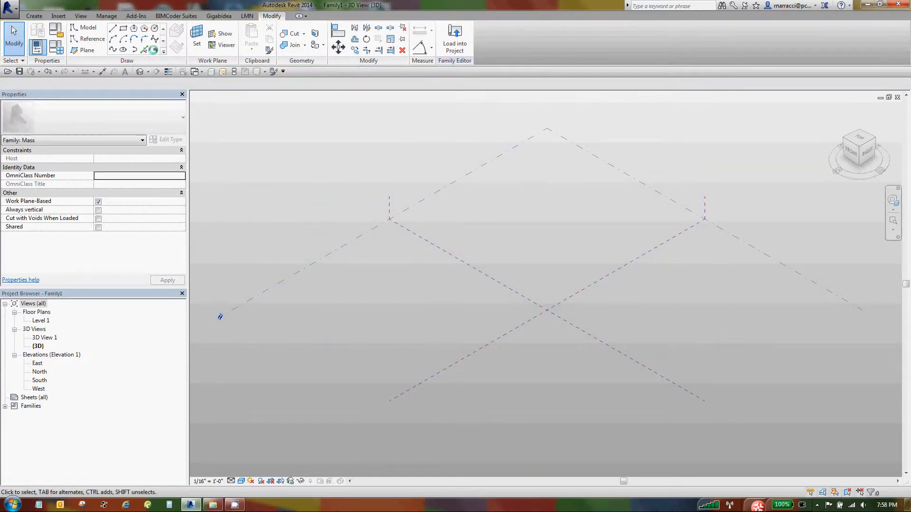
Draw a single diagonal reference line across the front reference plane on the cleared level
left_click(389, 274)
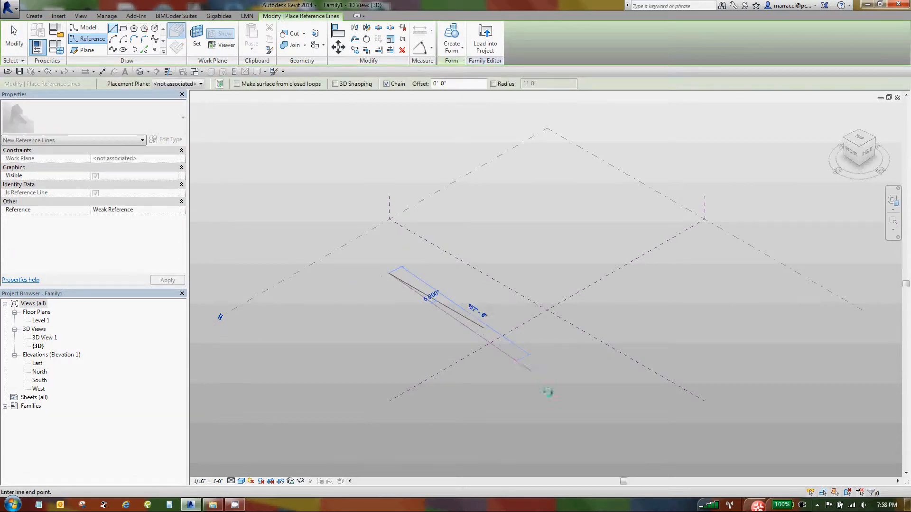
left_click(601, 430)
key("Escape")
key("Escape")
scroll(455, 290, "up", 1)
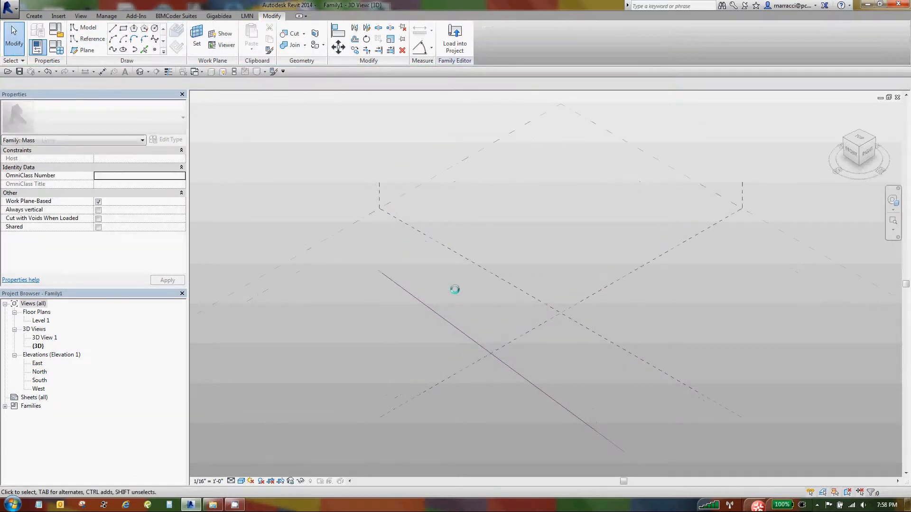
Place a reference point on the new reference line, about a quarter of the way along from its upper end
scroll(542, 430, "up", 1)
left_click(155, 50)
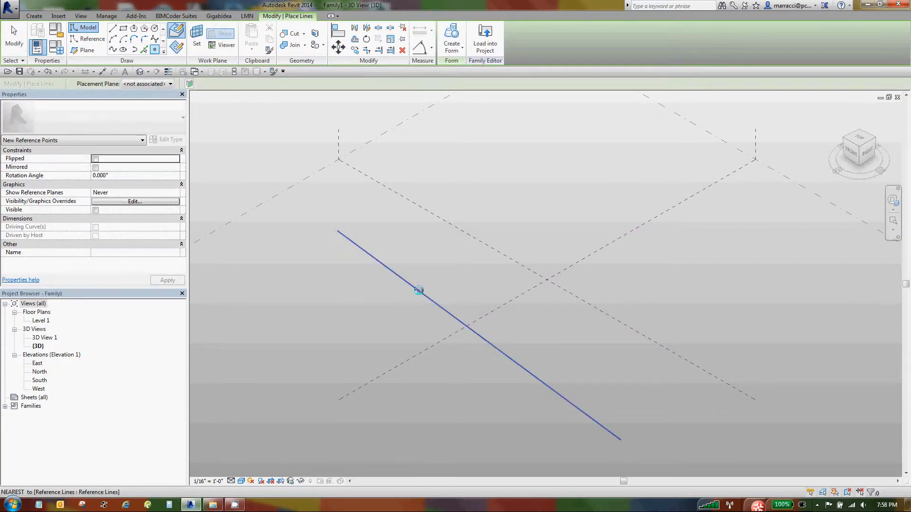
key("Escape")
key("Escape")
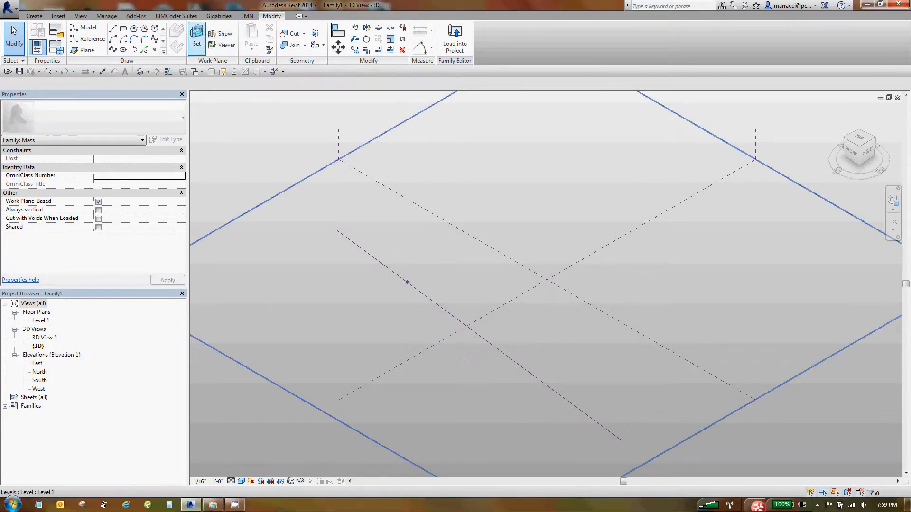
Set the work plane to the reference point's horizontal plane and draw a second reference line outward from that point
left_click(197, 37)
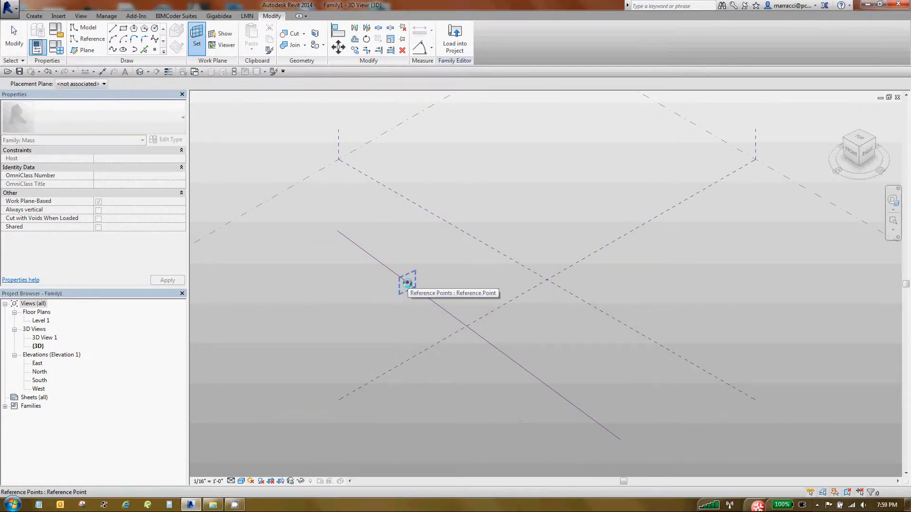
left_click(407, 283)
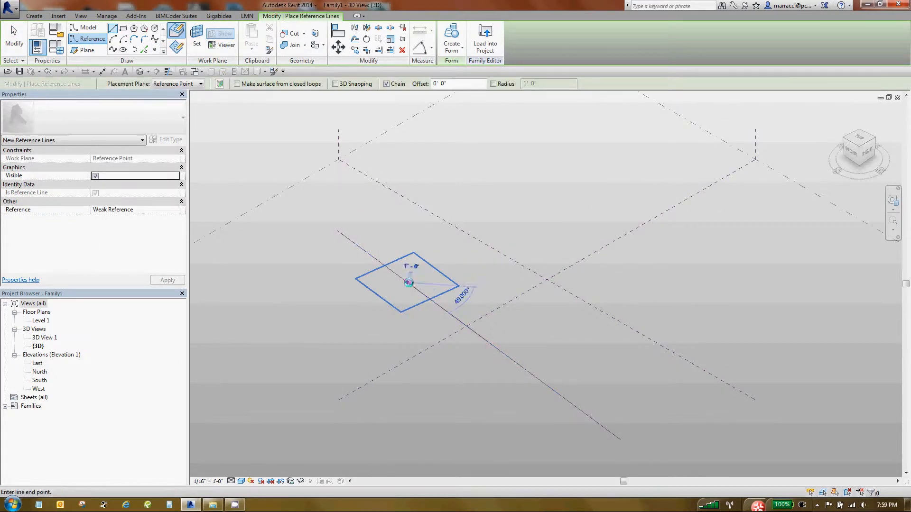
left_click(407, 283)
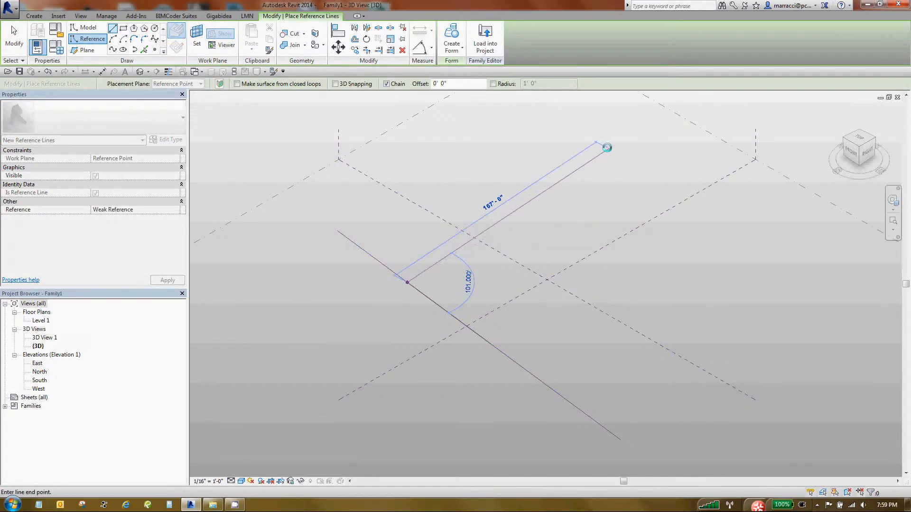
left_click(620, 183)
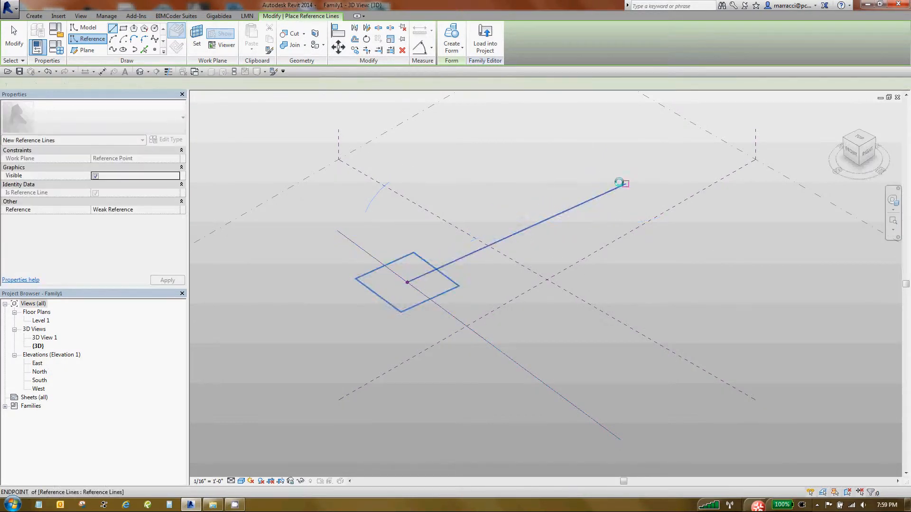
key("Escape")
key("Escape")
Draw a small model-line circle on Level 1 beside the reference lines
scroll(555, 126, "down", 2)
scroll(526, 182, "up", 1)
scroll(358, 442, "down", 3)
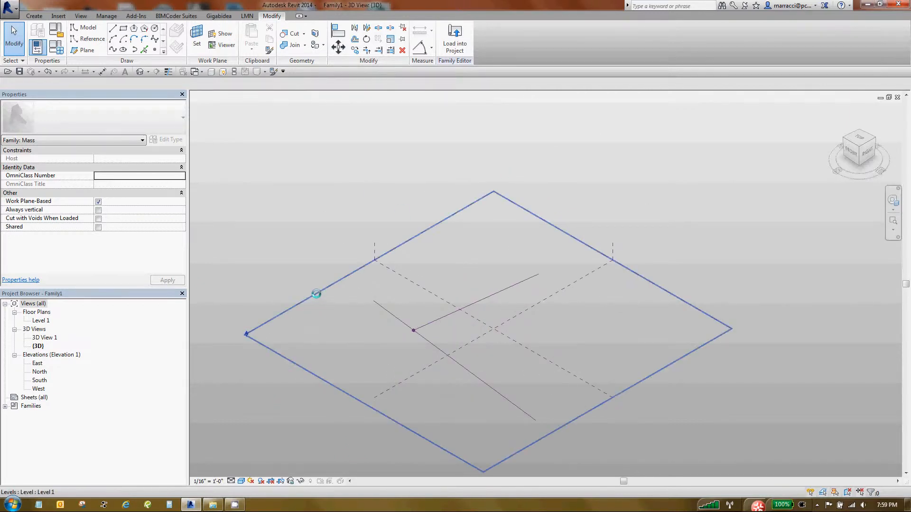
left_click(318, 296)
key("Escape")
key("l")
key("i")
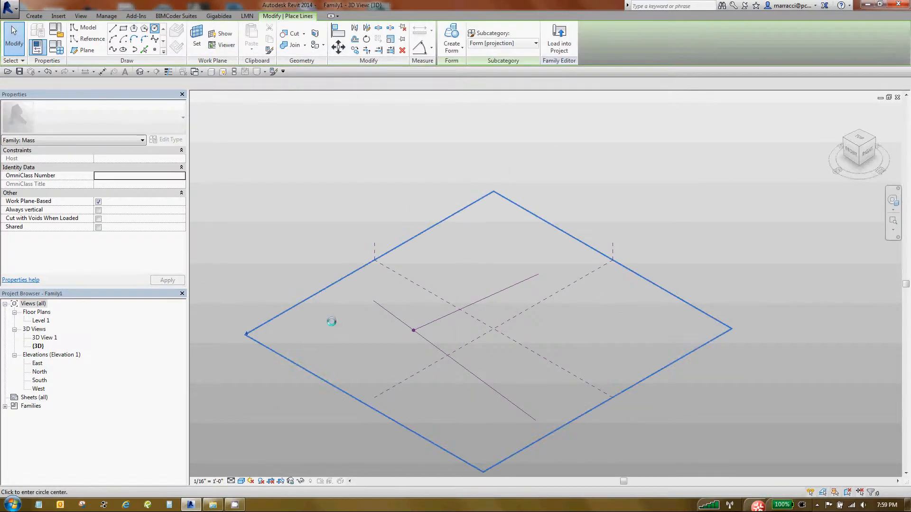
left_click(330, 315)
left_click(345, 322)
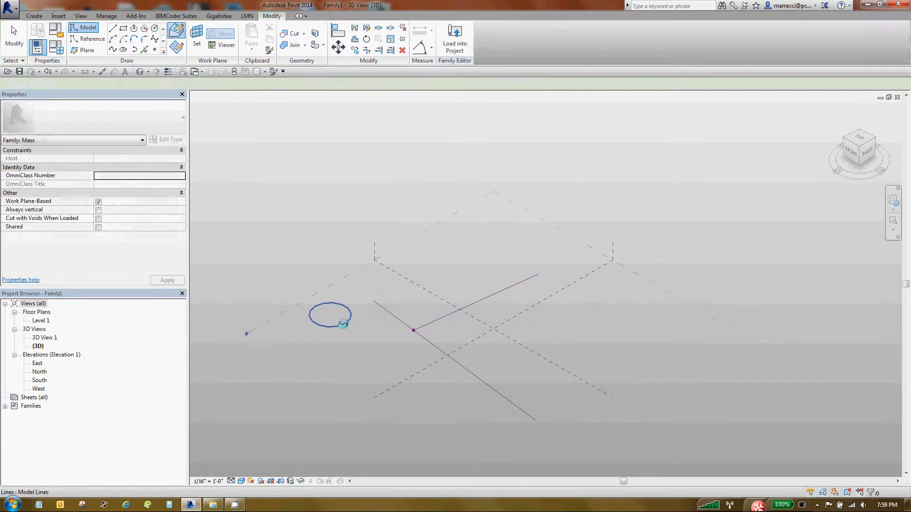
key("Escape")
key("Escape")
Create a solid cylinder form from the circle and stretch its height to about 103' 5"
left_click(351, 314)
left_click(452, 36)
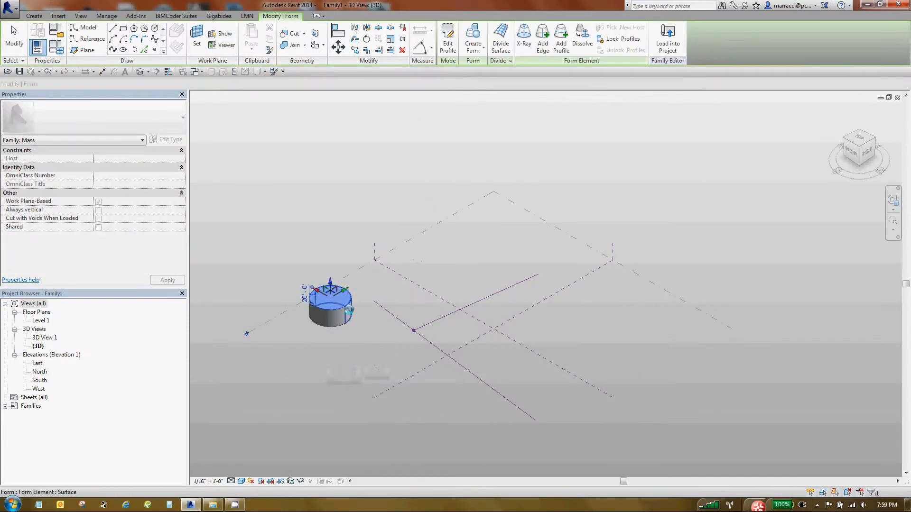
left_click_drag(330, 281, 335, 222)
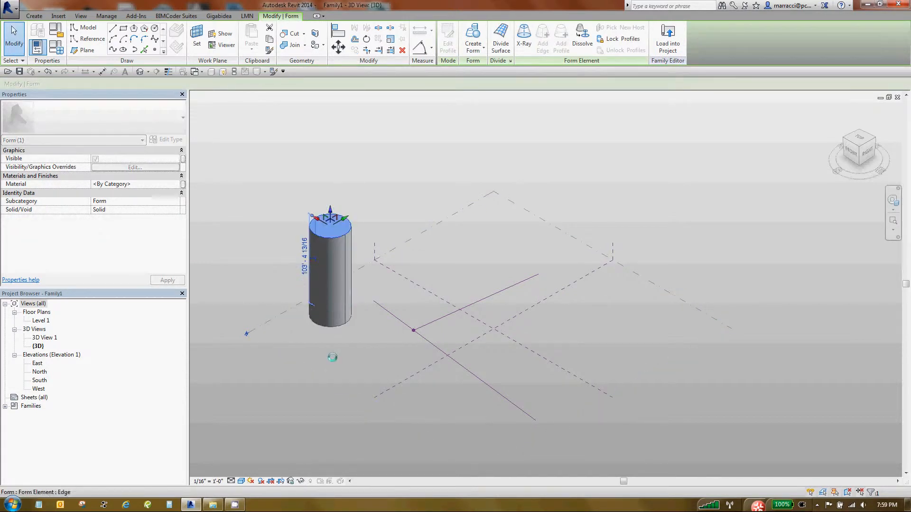
Lock the cylinder form's profiles and associate its Positive Offset with a new type parameter named Piston
left_click(341, 327)
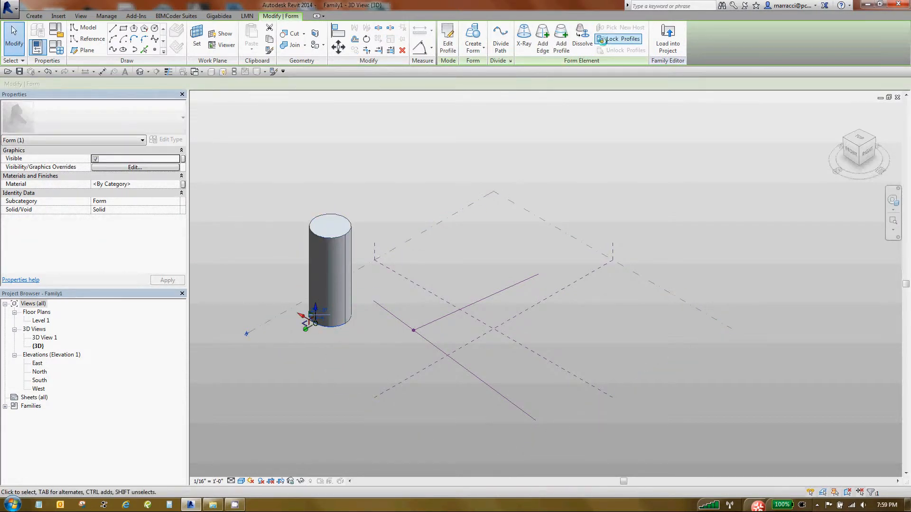
left_click(600, 40)
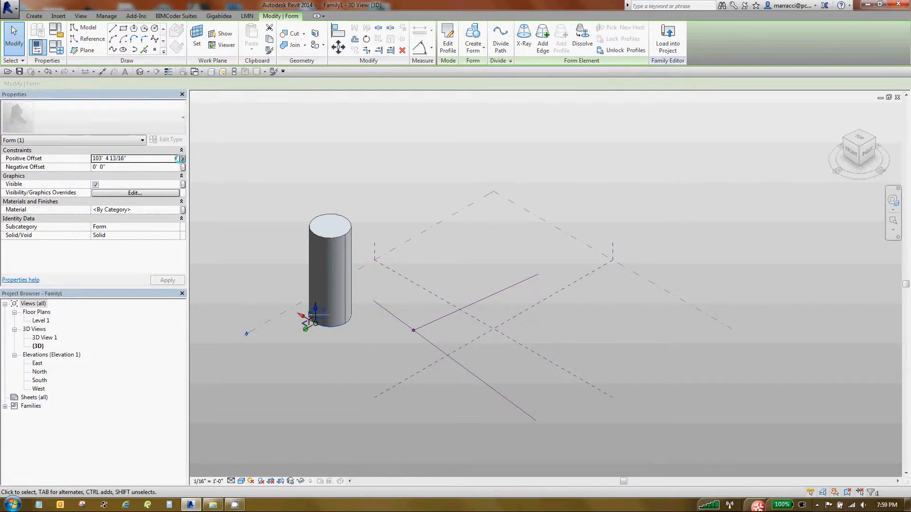
left_click(182, 159)
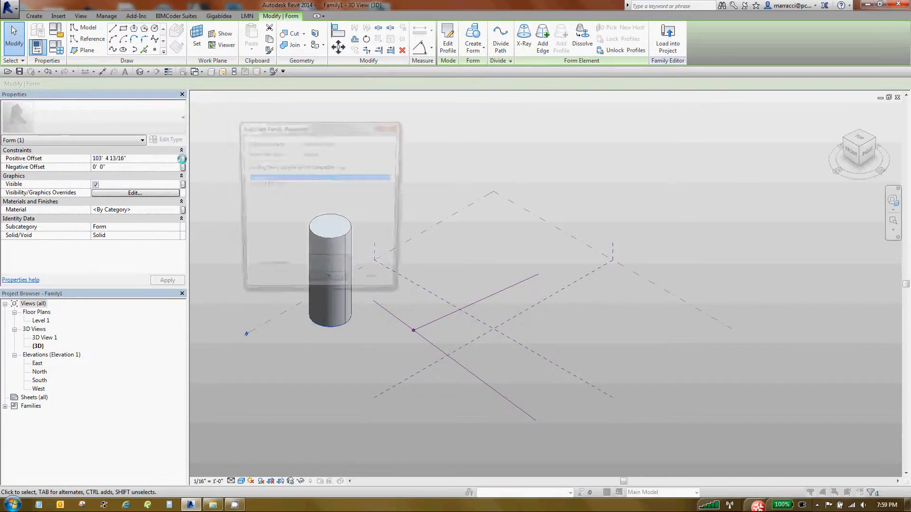
left_click(283, 271)
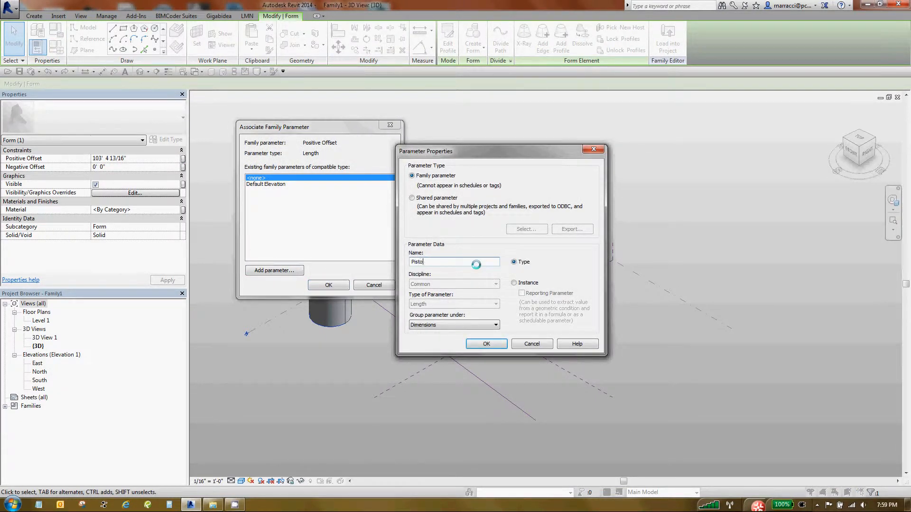
key("Return")
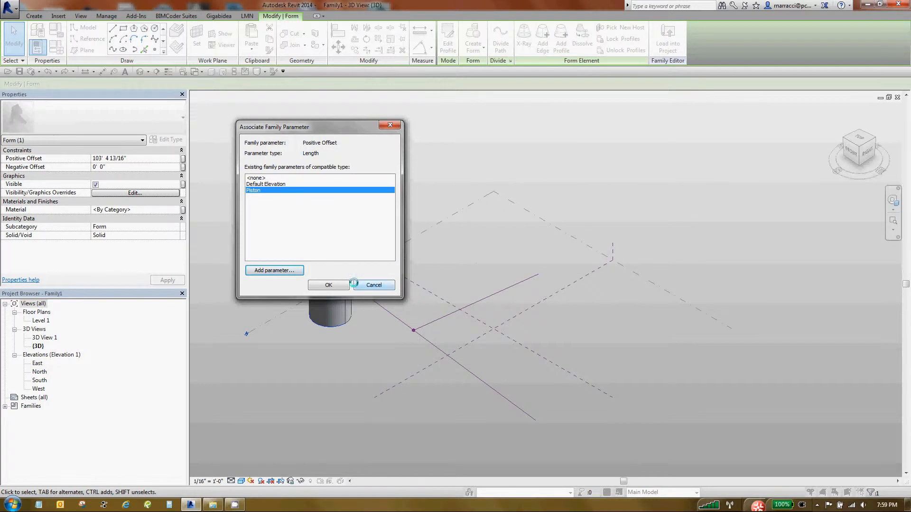
key("Return")
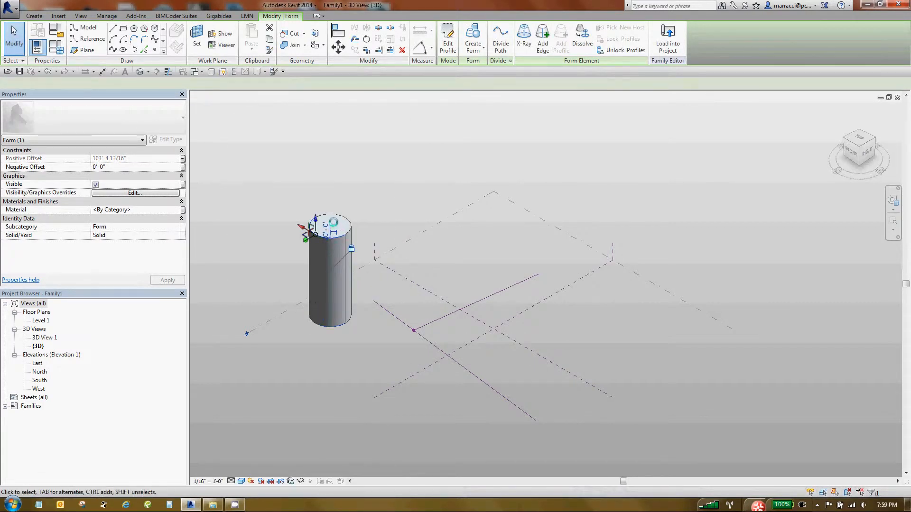
Lower the cylinder's top edge to make the form about 34' 6" tall
left_click_drag(318, 217, 313, 277)
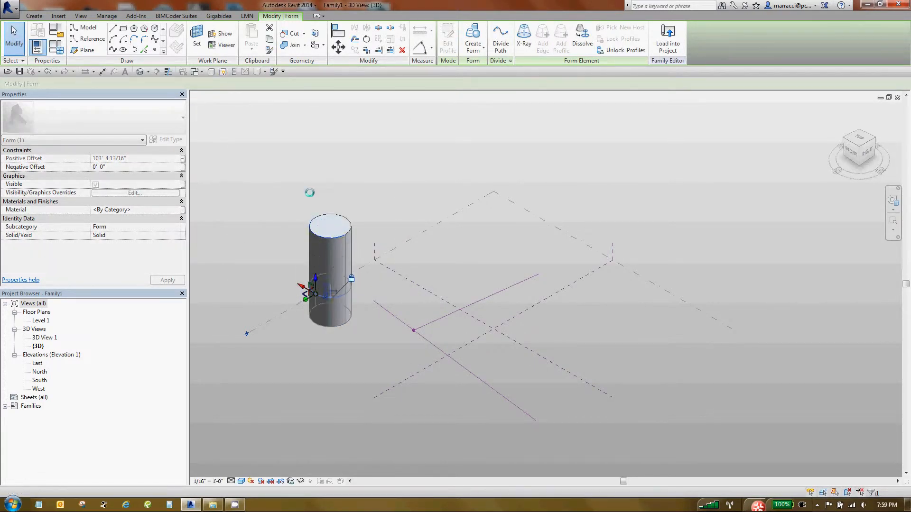
left_click(476, 395)
Set the hosted reference point's measurement type to Segment Length and associate that length with the Piston parameter
scroll(396, 359, "up", 2)
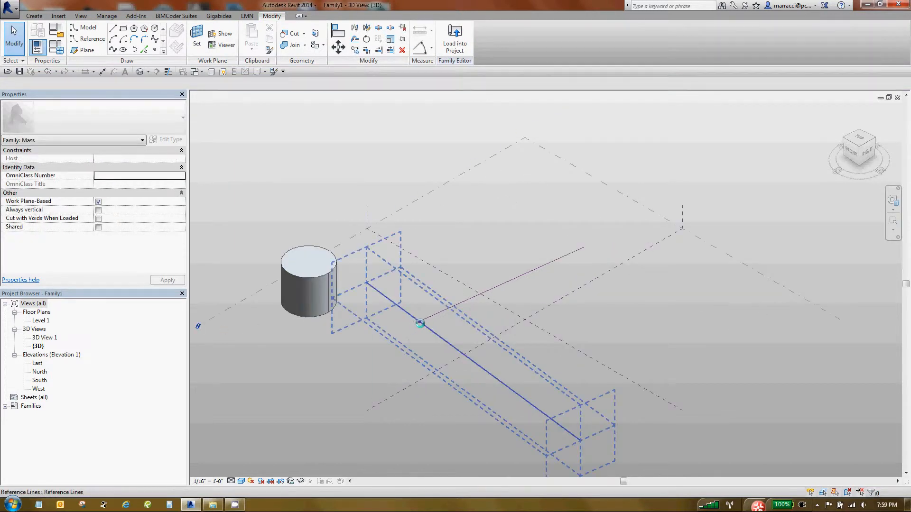
left_click(419, 321)
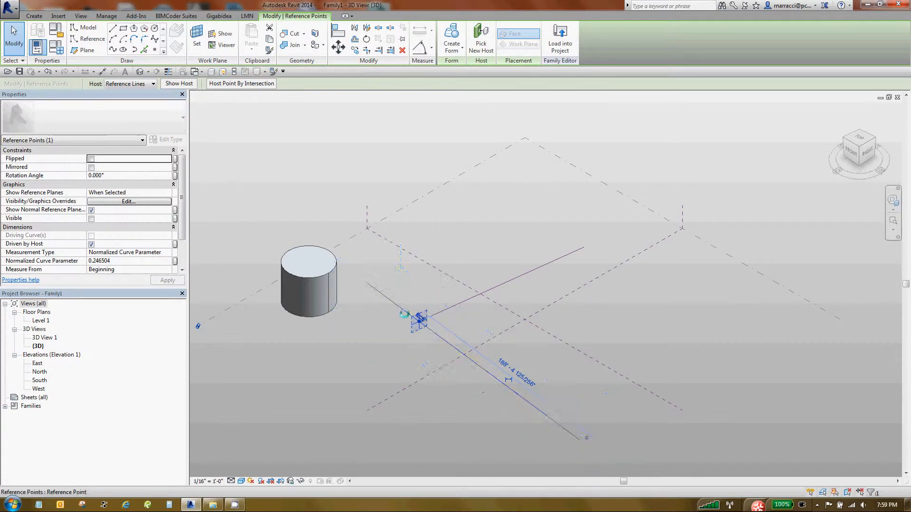
key("ctrl")
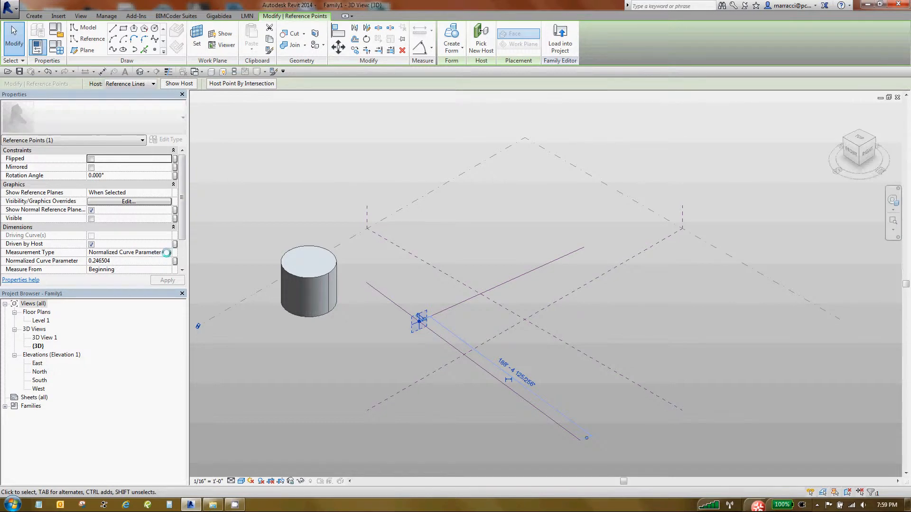
left_click(167, 252)
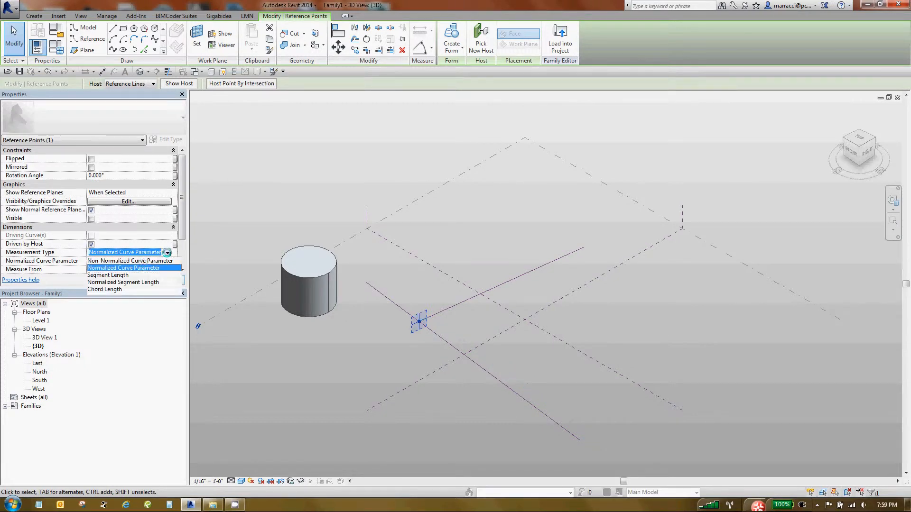
left_click(117, 276)
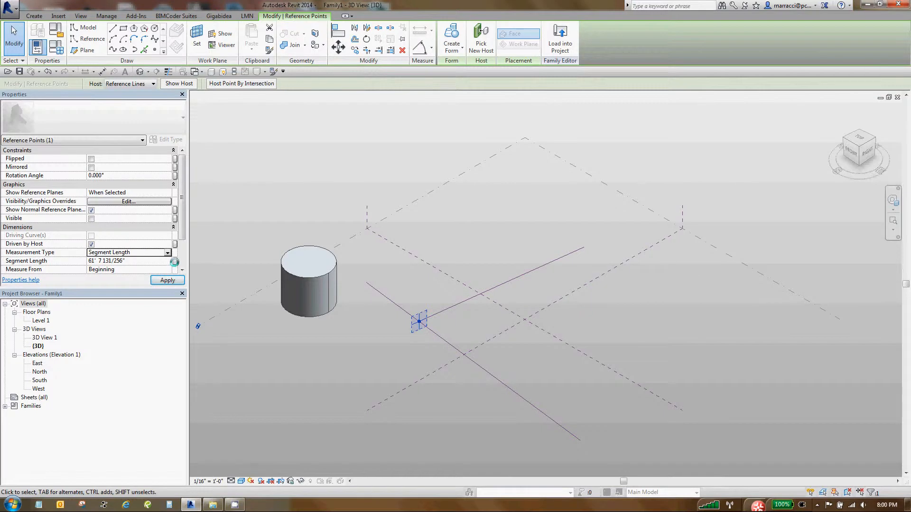
left_click(174, 262)
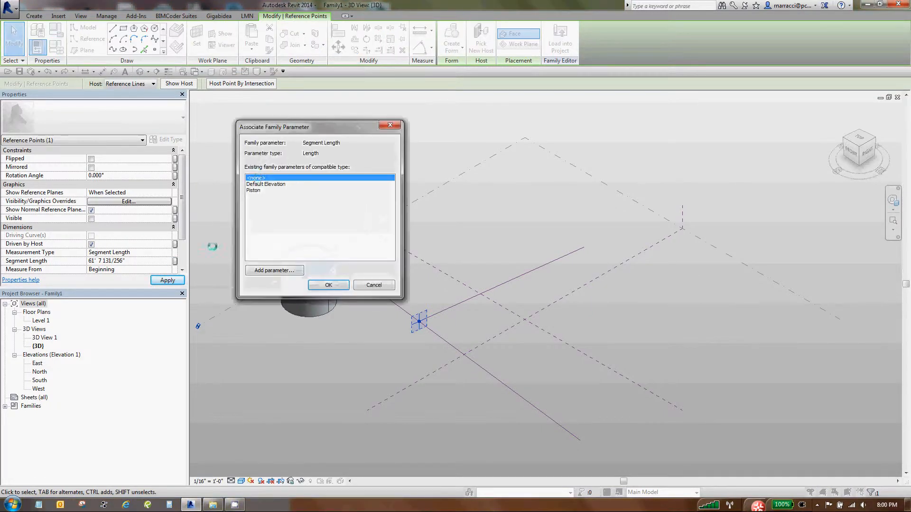
left_click(251, 189)
left_click(327, 285)
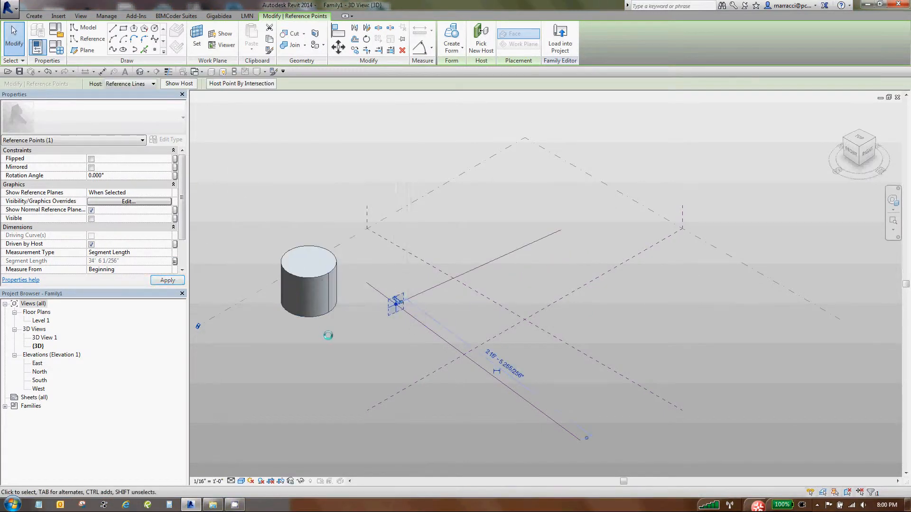
key("Escape")
Stretch the cylinder upward to about 103' 11" to move the reference point along its line
left_click(329, 251)
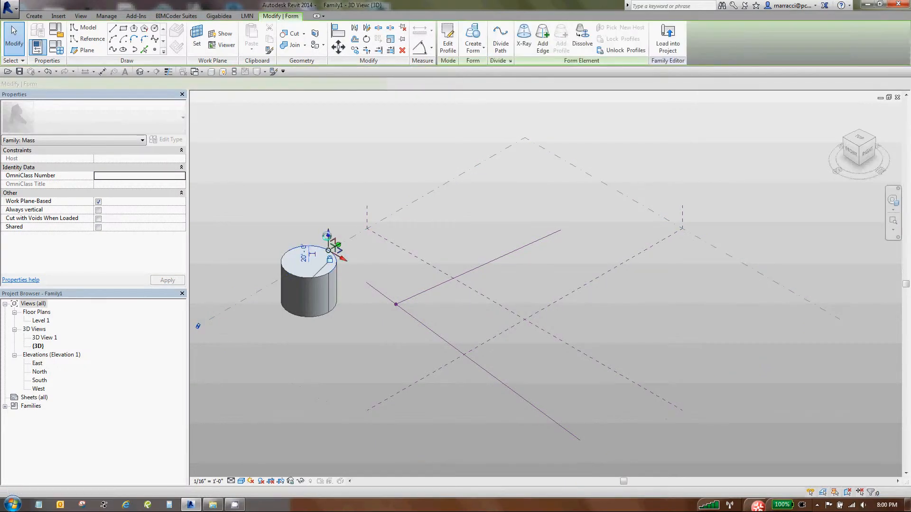
left_click_drag(330, 237, 336, 156)
scroll(397, 172, "down", 1)
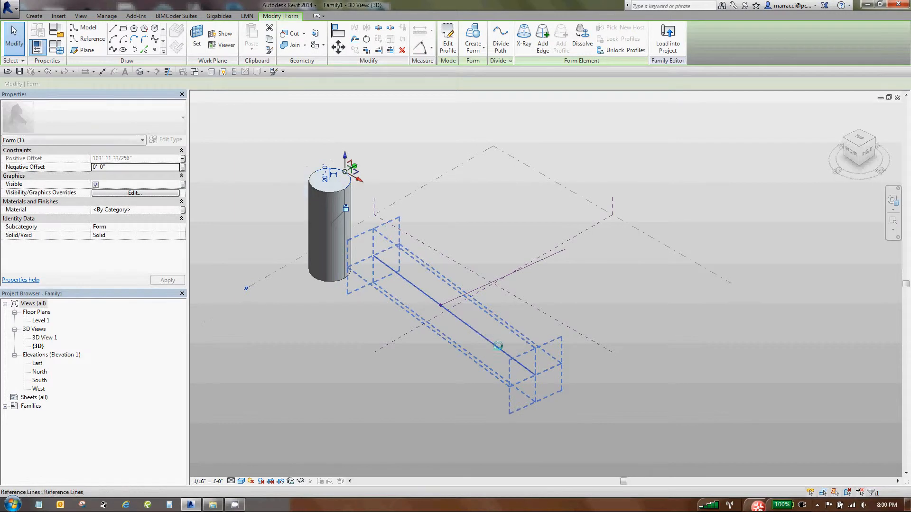
middle_click_drag(531, 358, 510, 379, "shift")
scroll(444, 350, "up", 2)
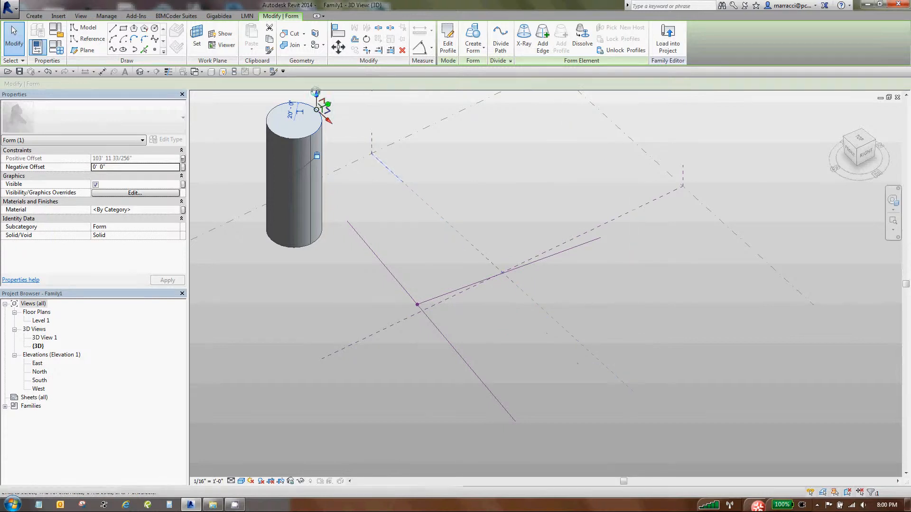
left_click(98, 39)
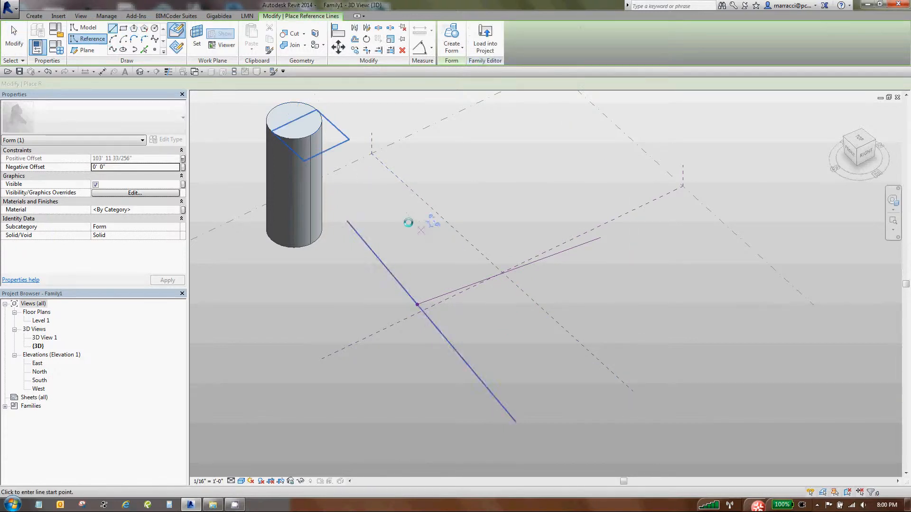
key("Escape")
key("Escape")
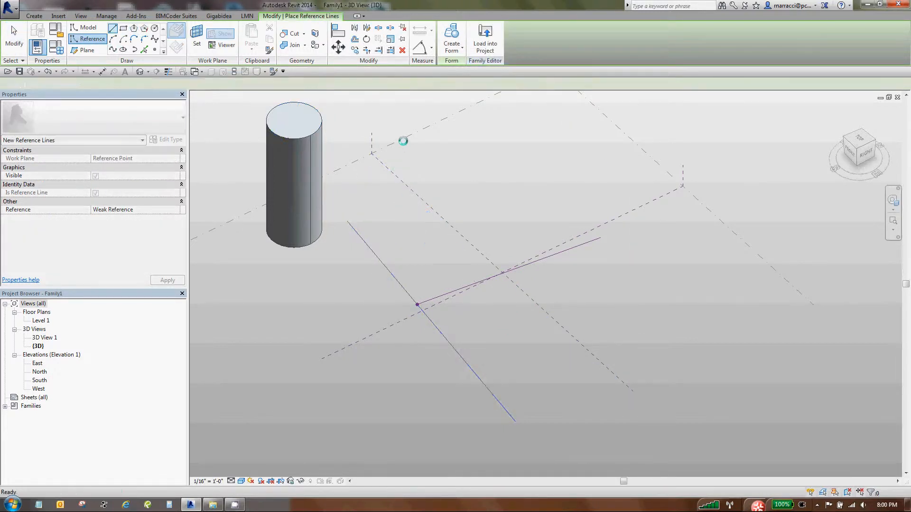
Draw a separate reference line about 92' long on Level 1, beside the two existing reference lines
left_click(398, 143)
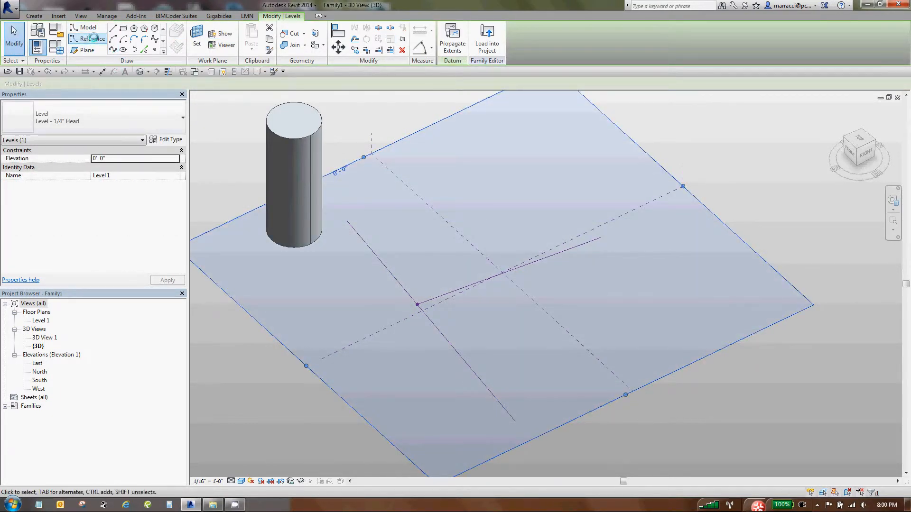
left_click(401, 209)
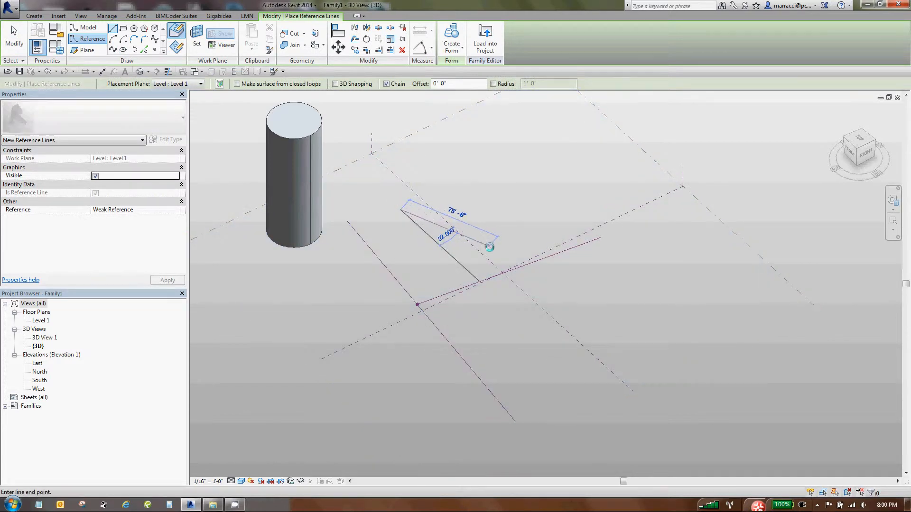
key("Escape")
key("Escape")
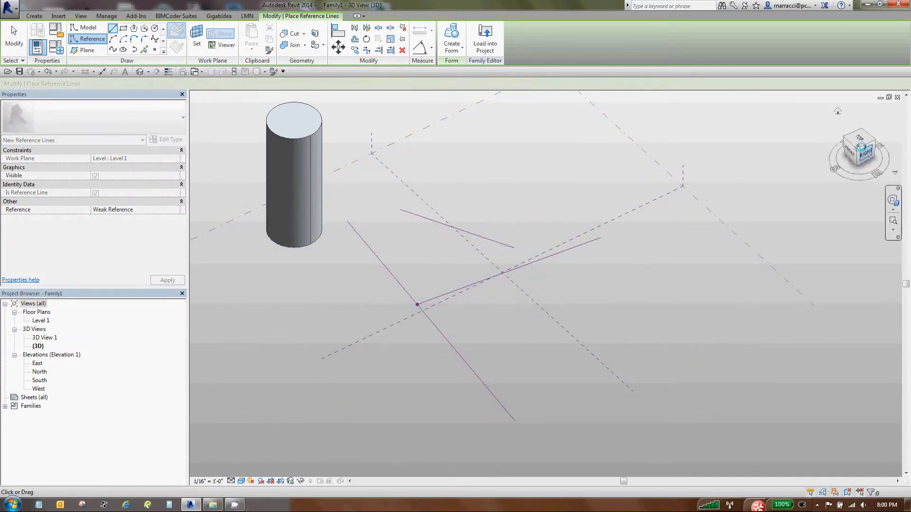
Move the 92' reference line closer to the upper end of the 250' reference line
left_click(859, 139)
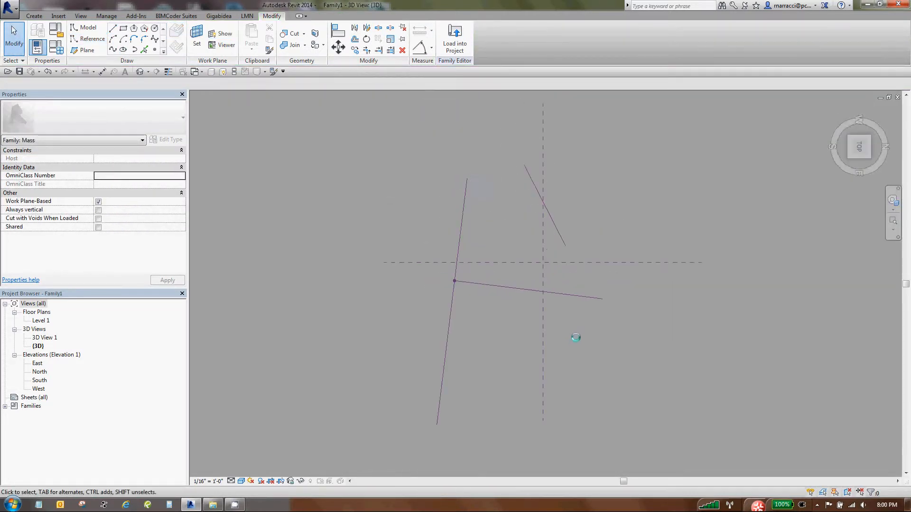
left_click(556, 214)
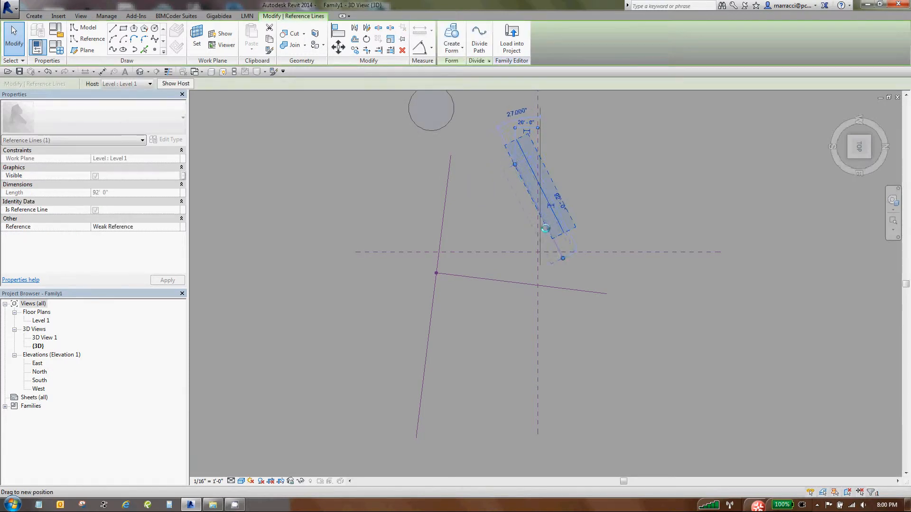
left_click_drag(554, 219, 513, 226)
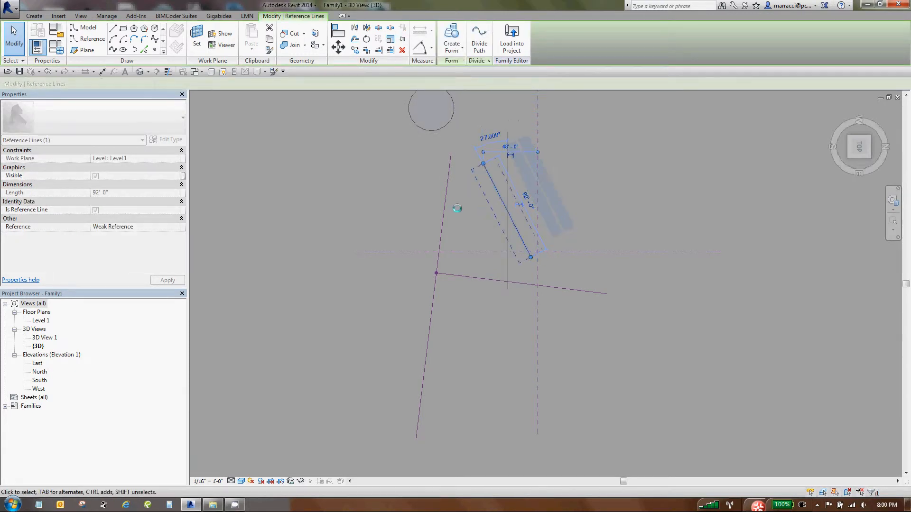
left_click(445, 197)
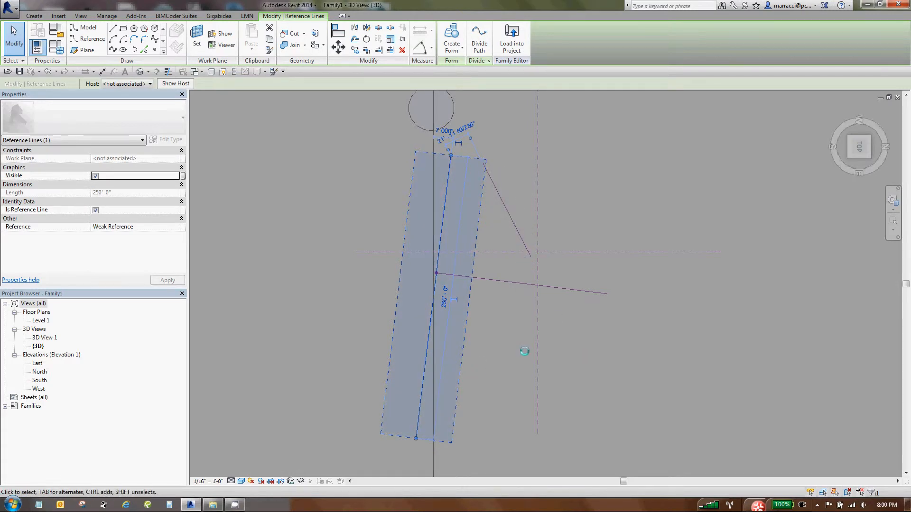
left_click(499, 357)
Place a reference point on the reference line that branches from the first point, about 0.39 of the way along
middle_click_drag(490, 364, 571, 235, "shift")
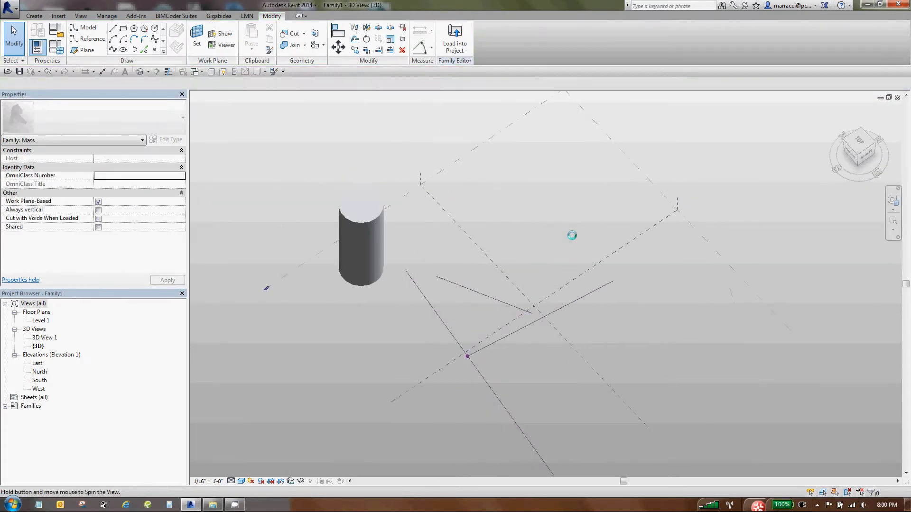
left_click(156, 50)
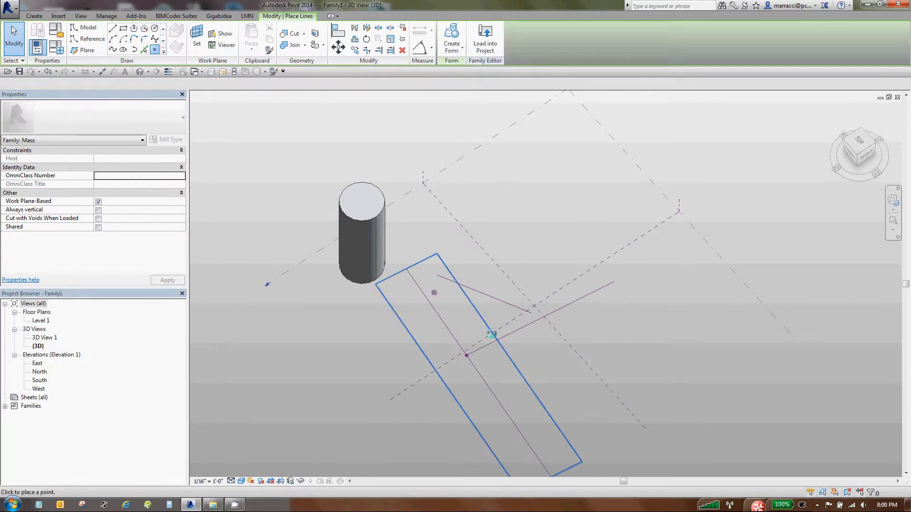
key("Escape")
key("Escape")
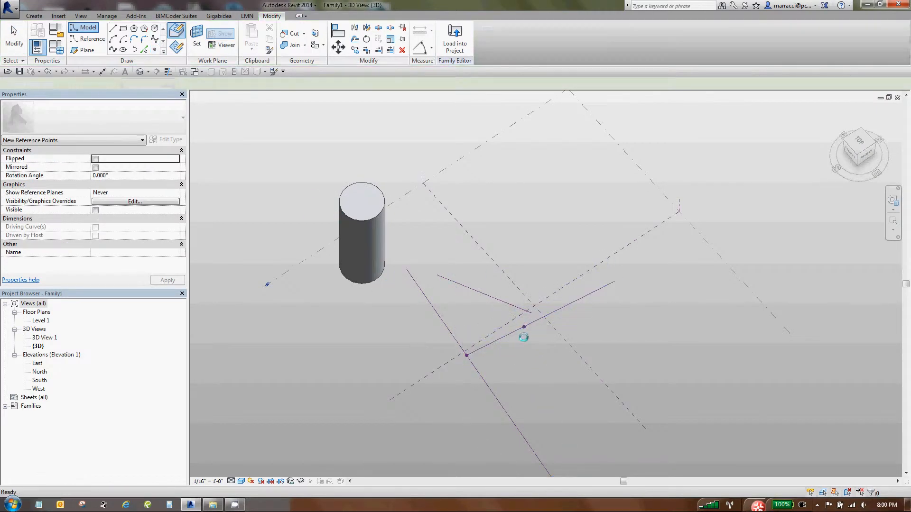
left_click(524, 329)
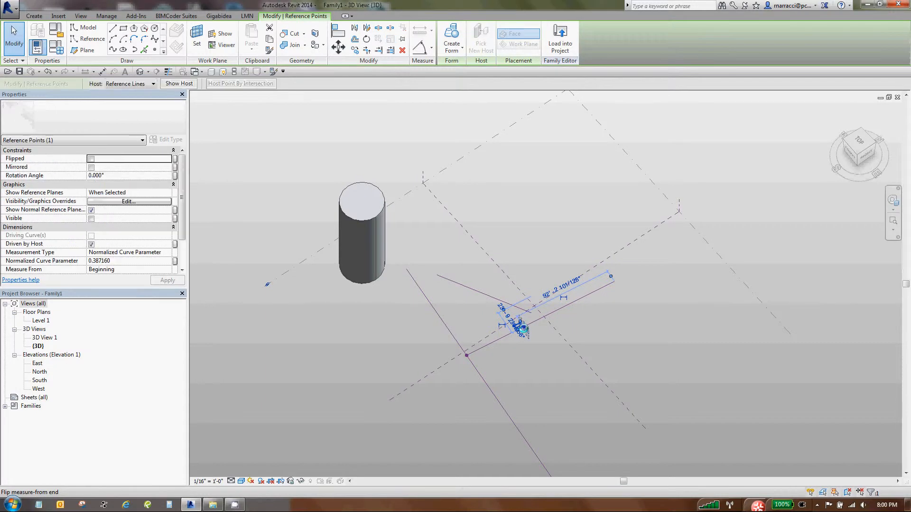
left_click(301, 173)
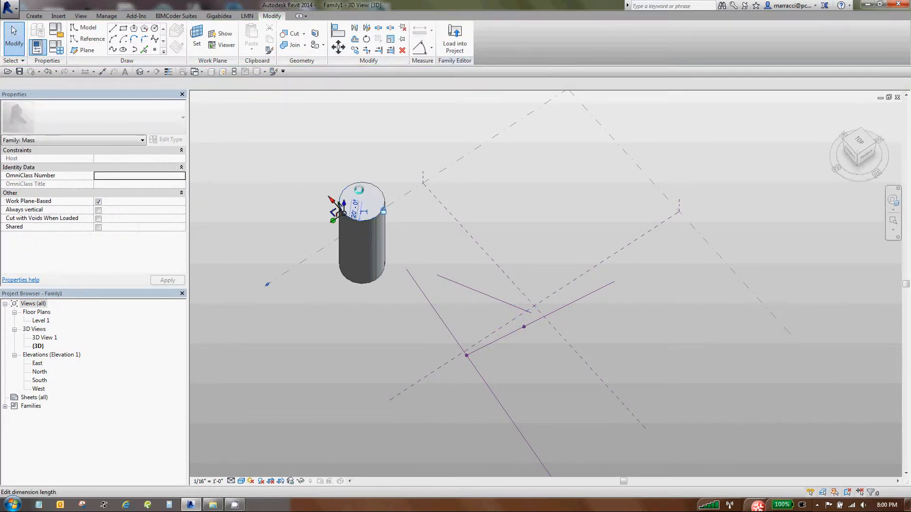
Shorten the cylinder to about 60' and inspect the new reference point on the branching line from a low angle
left_click_drag(344, 204, 350, 230)
left_click(499, 291)
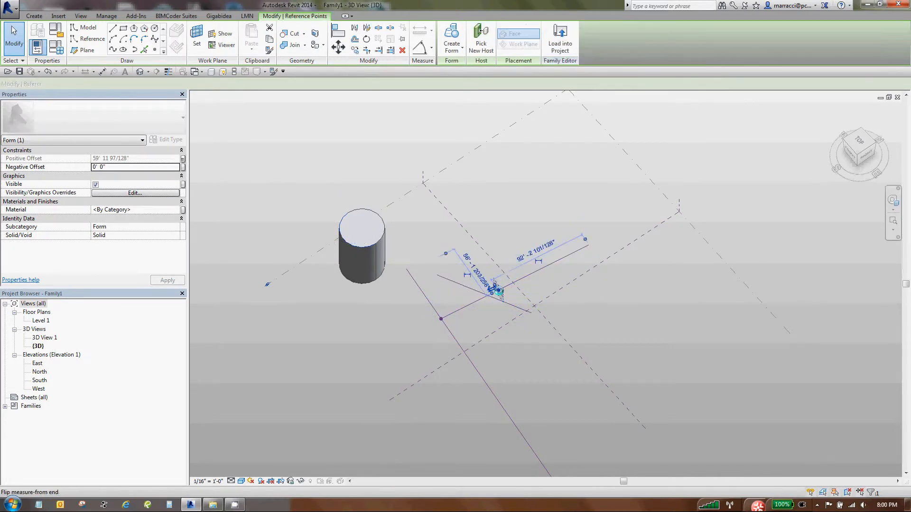
middle_click_drag(557, 372, 489, 339, "shift")
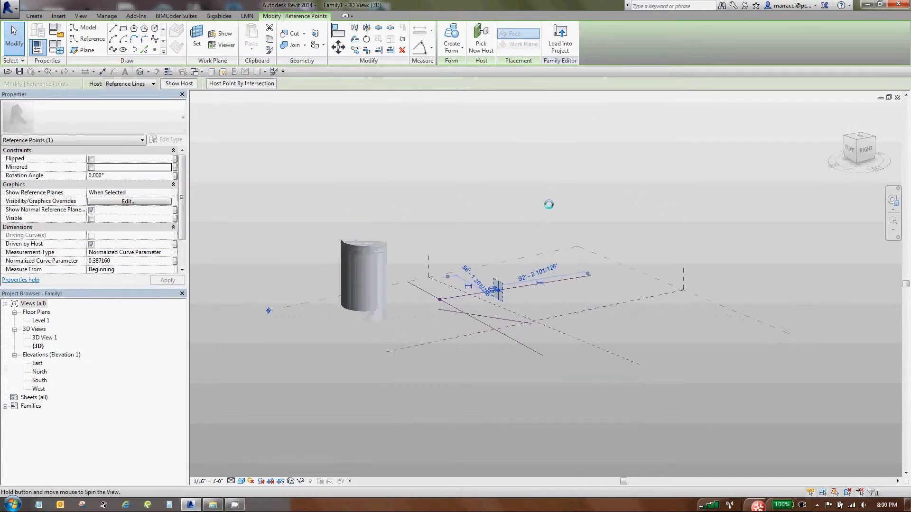
key("Escape")
Rehost the 250' reference line from its unassociated work plane to Level 1
left_click(473, 321)
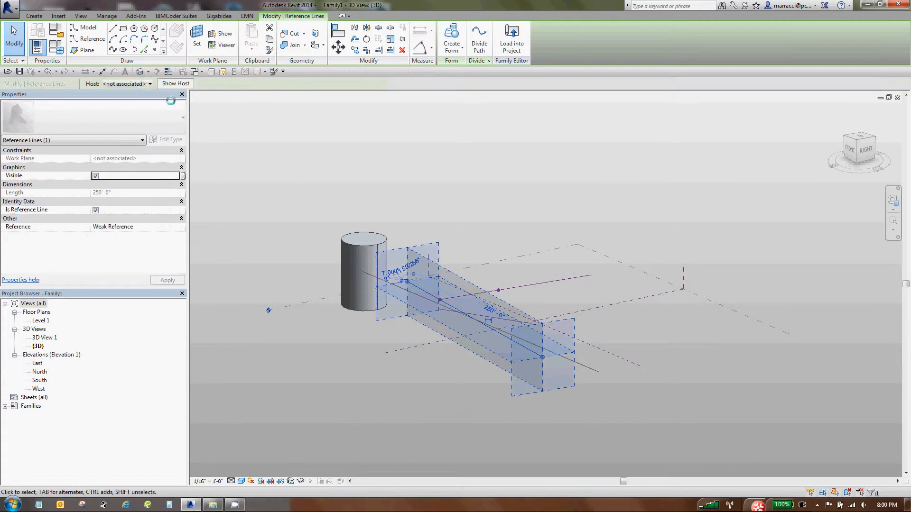
left_click(140, 83)
left_click(133, 108)
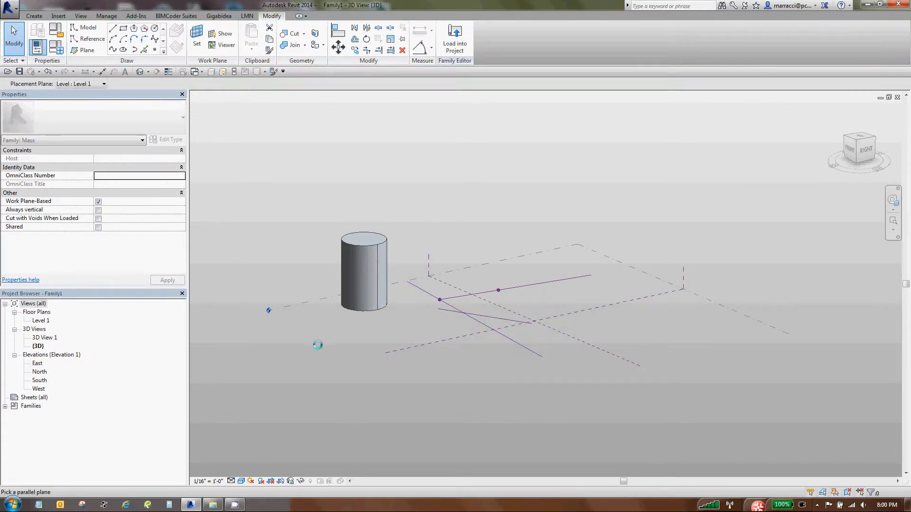
left_click(320, 301)
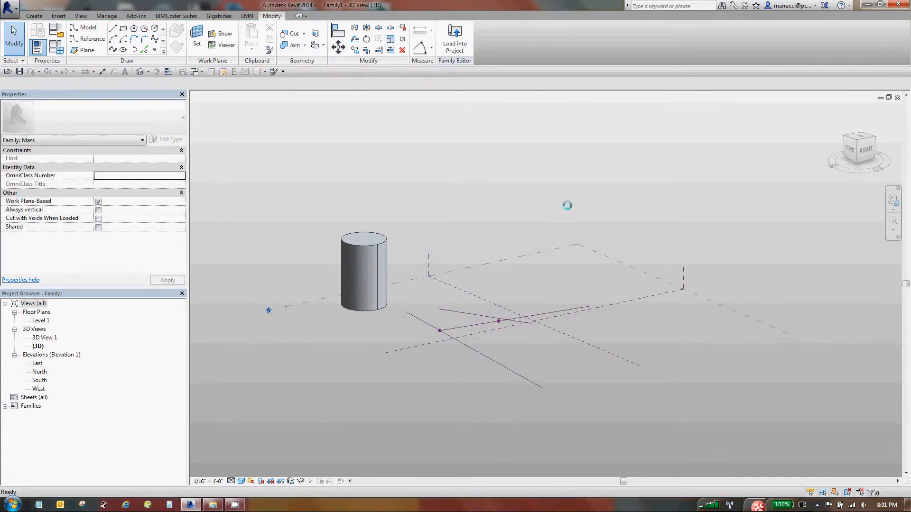
Host the reference point on the branching line by its intersection with the separate 92' reference line
middle_click_drag(587, 209, 502, 304, "shift")
left_click(501, 303)
middle_click_drag(536, 376, 482, 308, "shift")
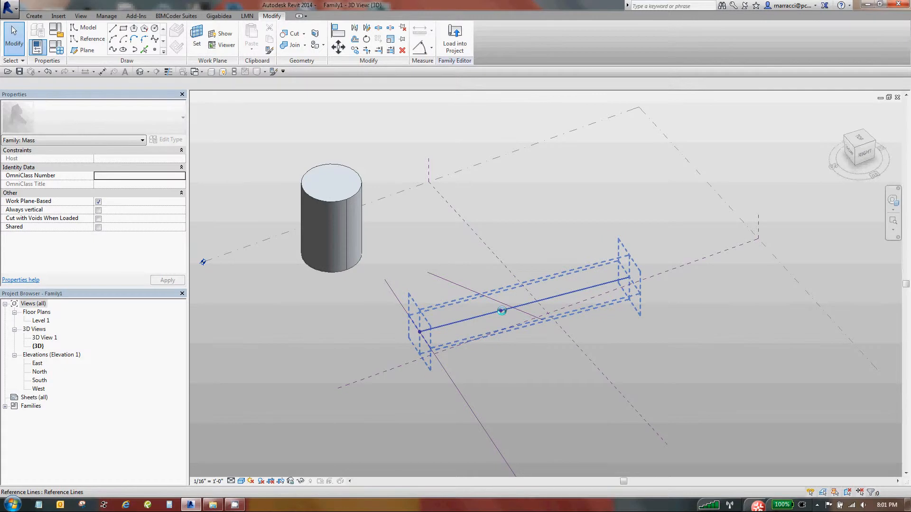
left_click(501, 311)
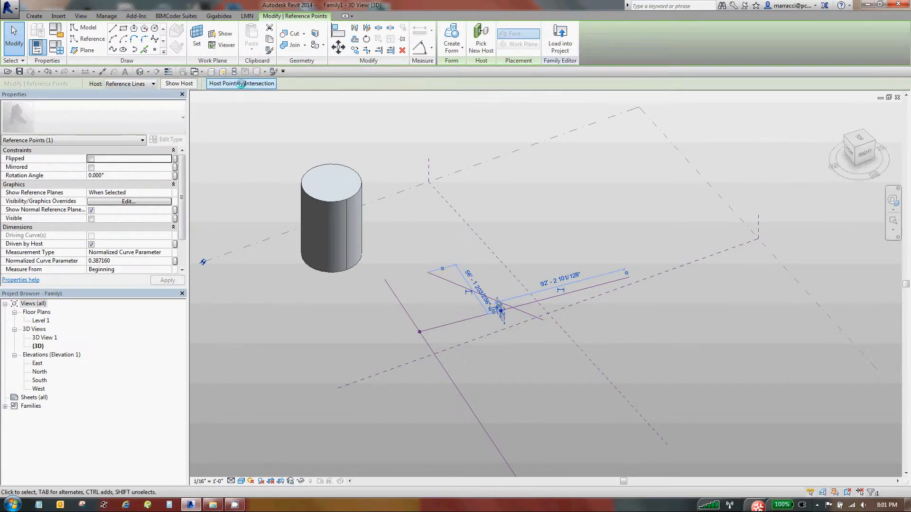
left_click(241, 83)
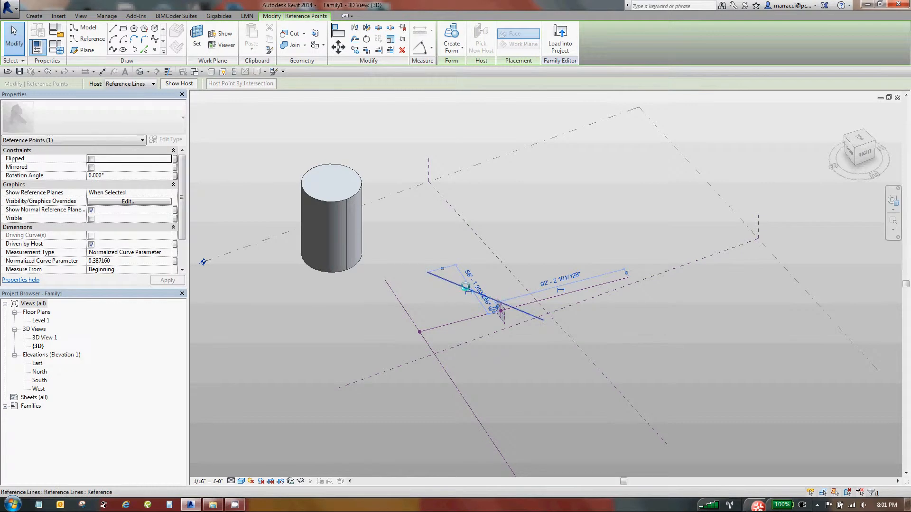
left_click(466, 286)
left_click(507, 286)
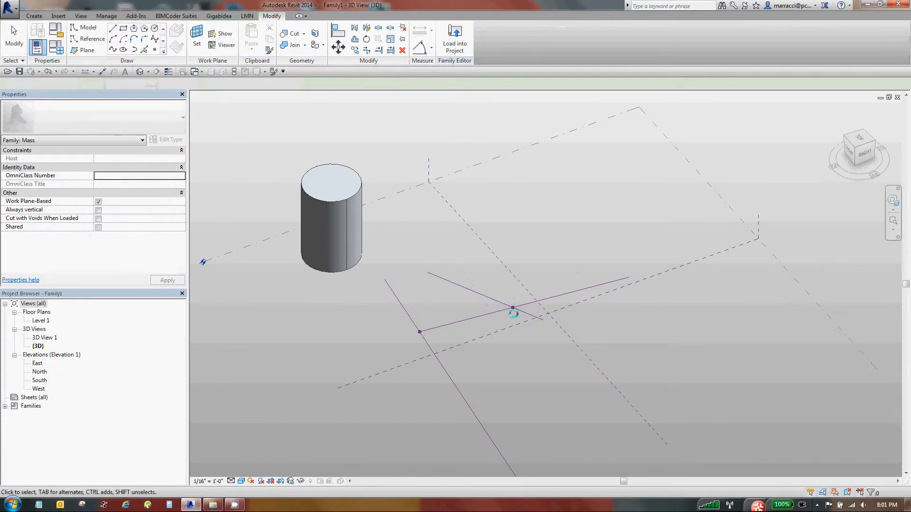
Shorten the cylinder to about 43' 8" to flex the intersection-hosted point
left_click(354, 169)
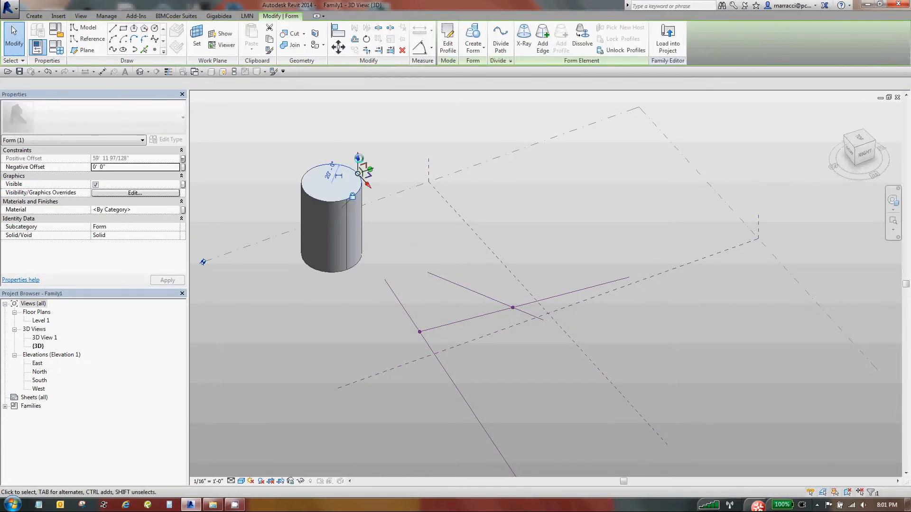
mouse_move(358, 164)
left_mouse_down()
mouse_move(362, 188)
mouse_move(359, 169)
left_mouse_up()
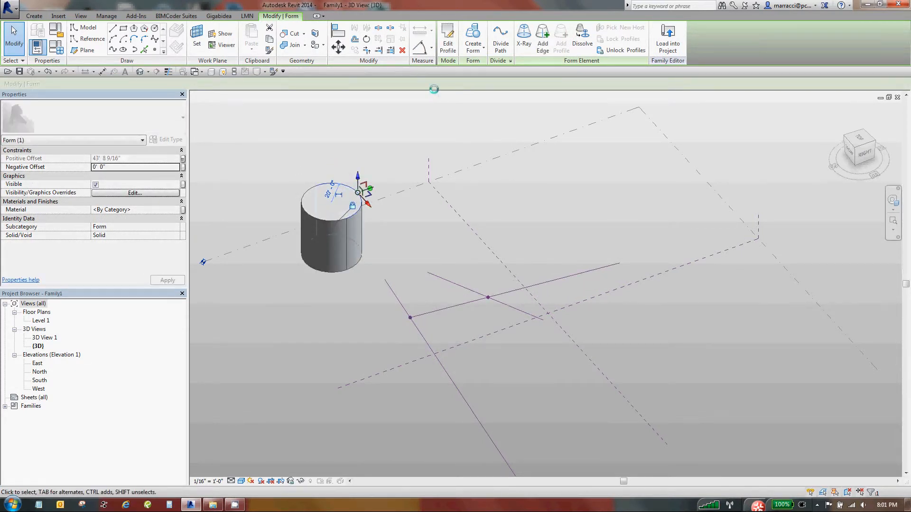
scroll(434, 91, "down", 1)
scroll(561, 182, "down", 2)
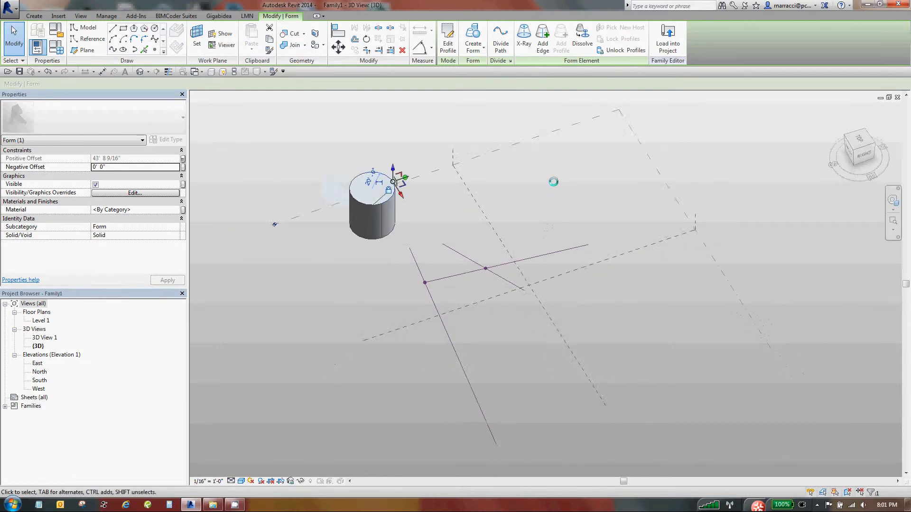
Stretch the cylinder to about 115' 10" and inspect where the intersection-hosted point lies relative to the separate line
mouse_move(433, 182)
left_mouse_down()
mouse_move(433, 127)
mouse_move(433, 142)
left_mouse_up()
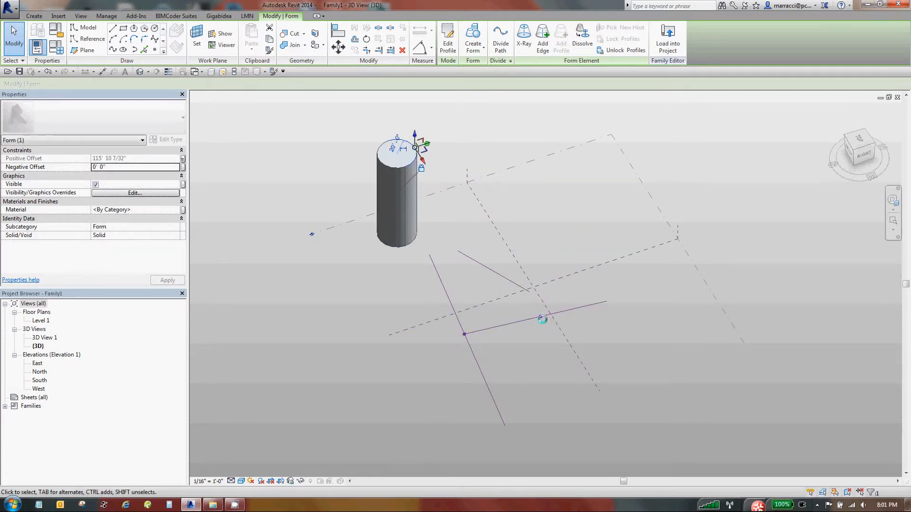
scroll(415, 148, "down", 2)
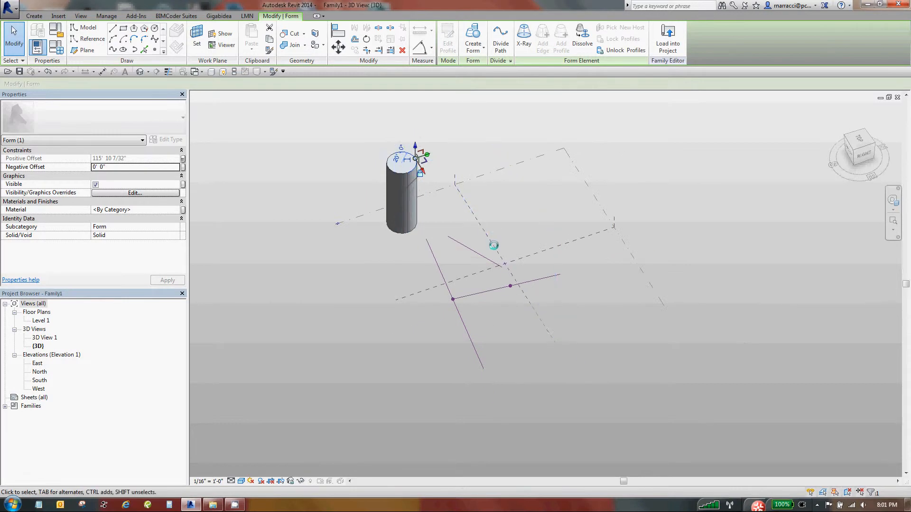
scroll(494, 246, "up", 1)
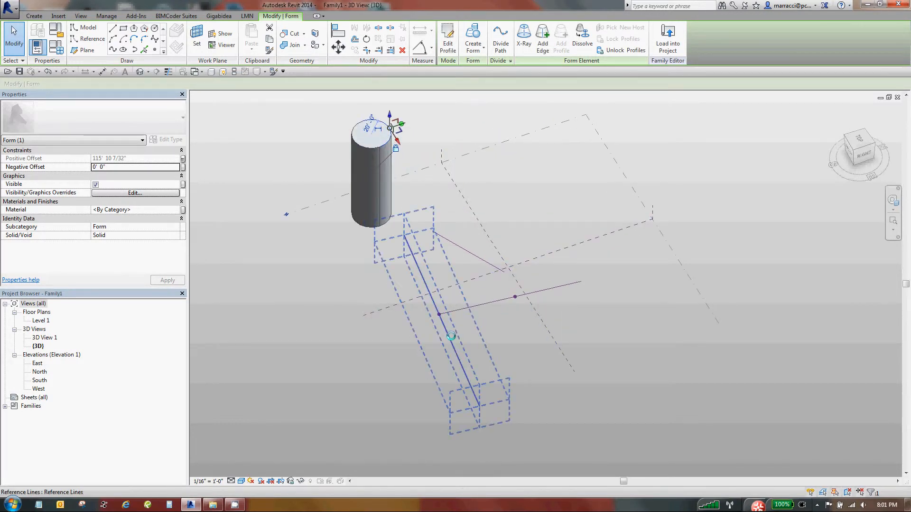
scroll(399, 262, "down", 1)
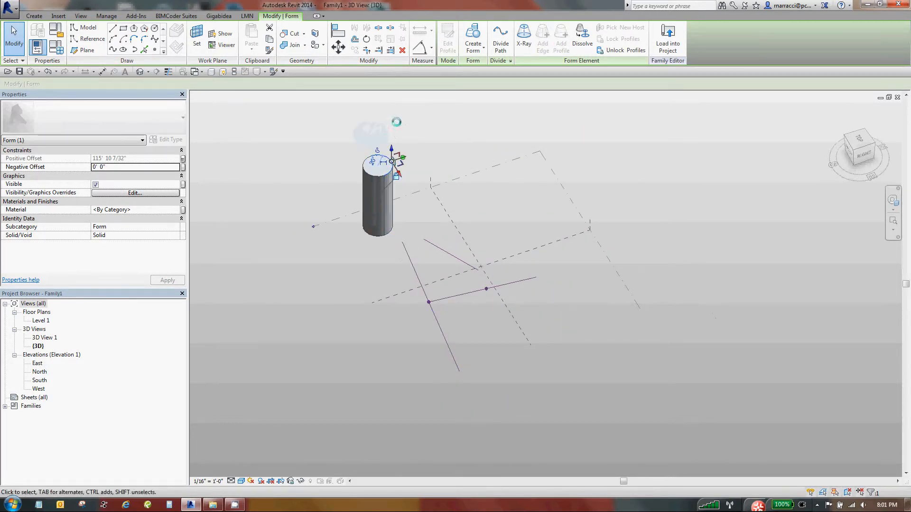
mouse_move(391, 150)
left_mouse_down()
mouse_move(392, 93)
mouse_move(391, 161)
left_mouse_up()
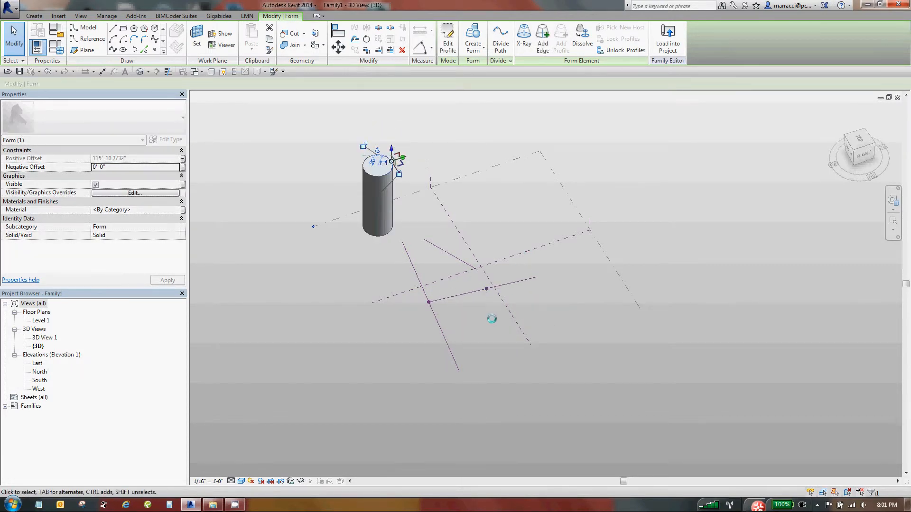
Swing the lower end of the 92' reference line toward the 250' line, to an 11° angle
scroll(491, 319, "up", 3)
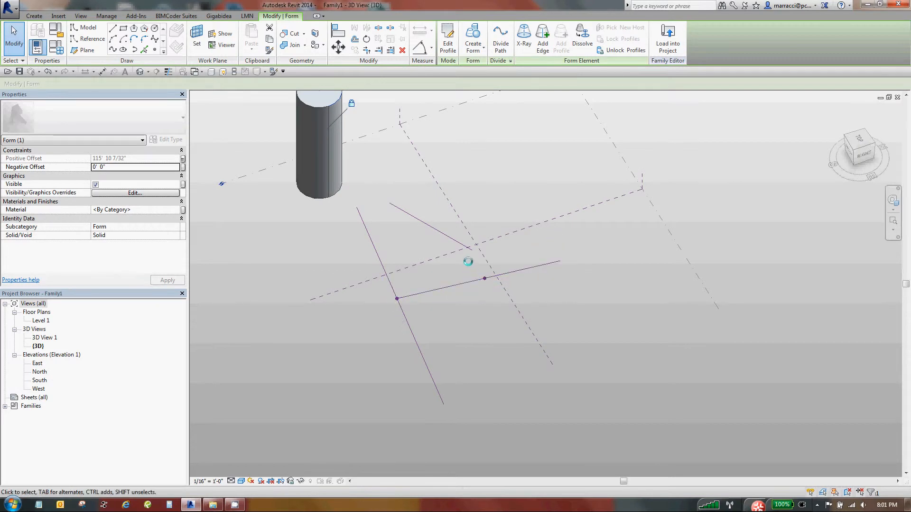
left_click(454, 238)
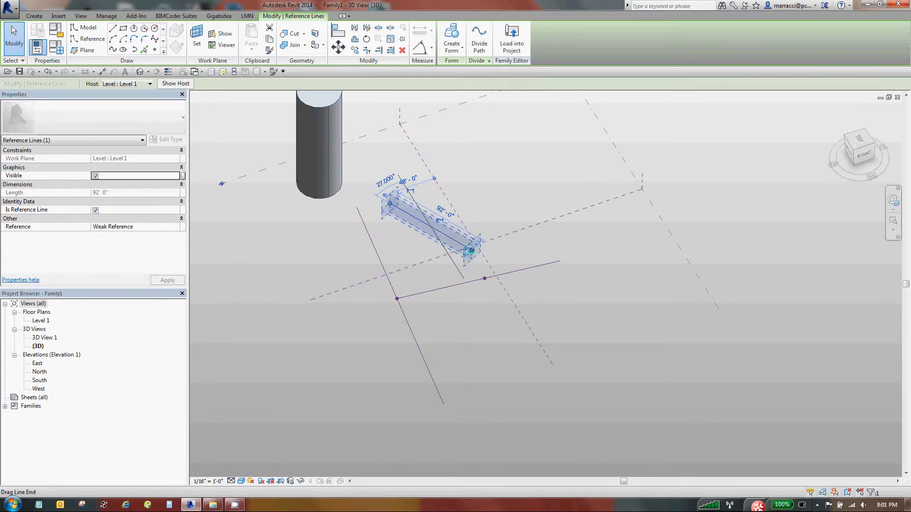
left_click_drag(468, 253, 451, 265)
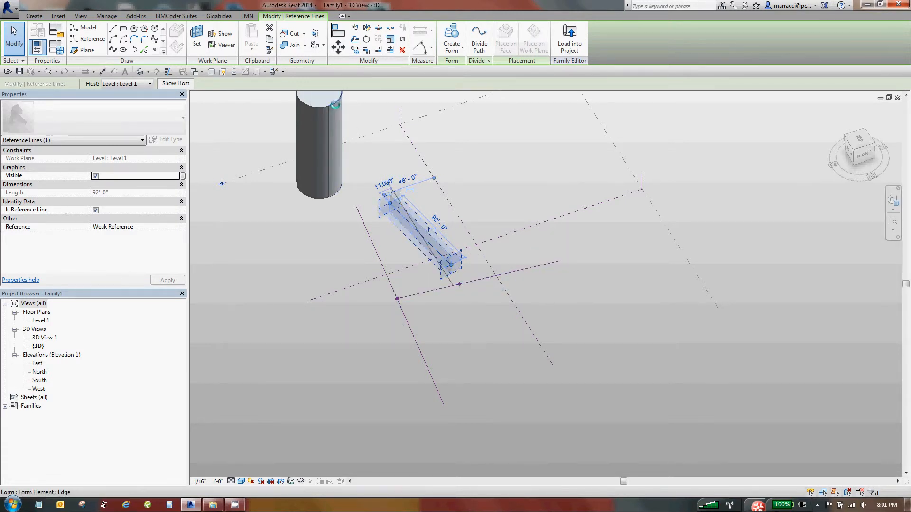
Lower the cylinder's top face to a height of about 101' 6"
left_click(337, 102)
scroll(341, 262, "down", 3)
mouse_move(341, 147)
left_mouse_down()
mouse_move(343, 189)
mouse_move(346, 126)
mouse_move(341, 154)
left_mouse_up()
Shorten the separate reference line to 48' by moving its upper end
scroll(399, 258, "up", 2)
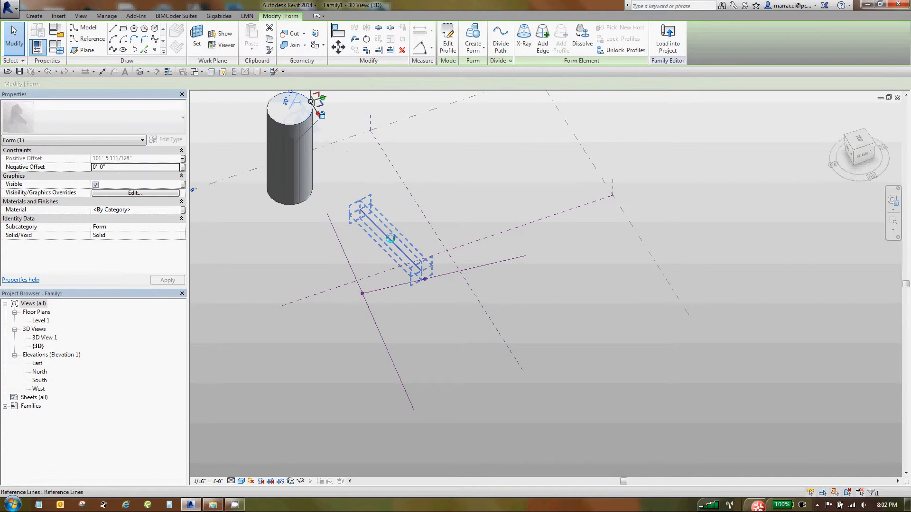
left_click(391, 239)
left_click_drag(361, 209, 381, 243)
Lower the cylinder to about 17' and inspect the hosted point beyond the upper end of the 48' line
left_click(306, 111)
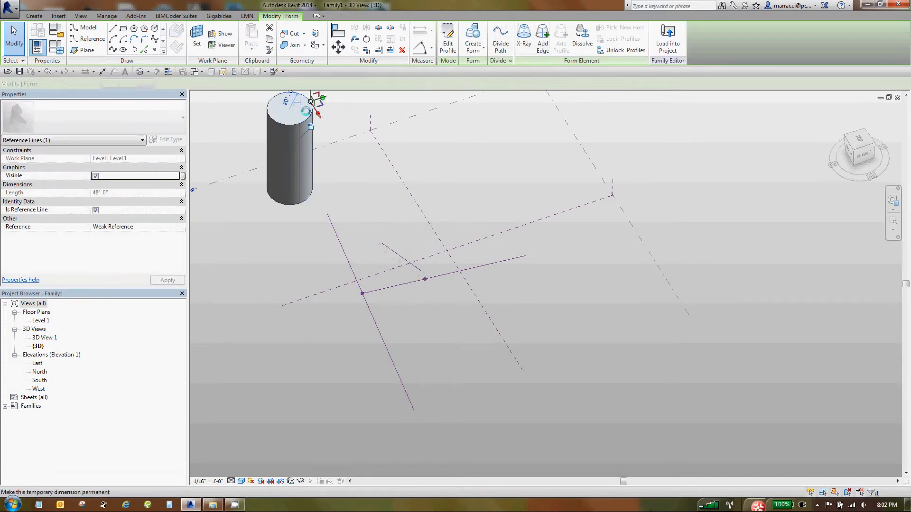
scroll(306, 113, "down", 2)
left_click_drag(310, 103, 311, 162)
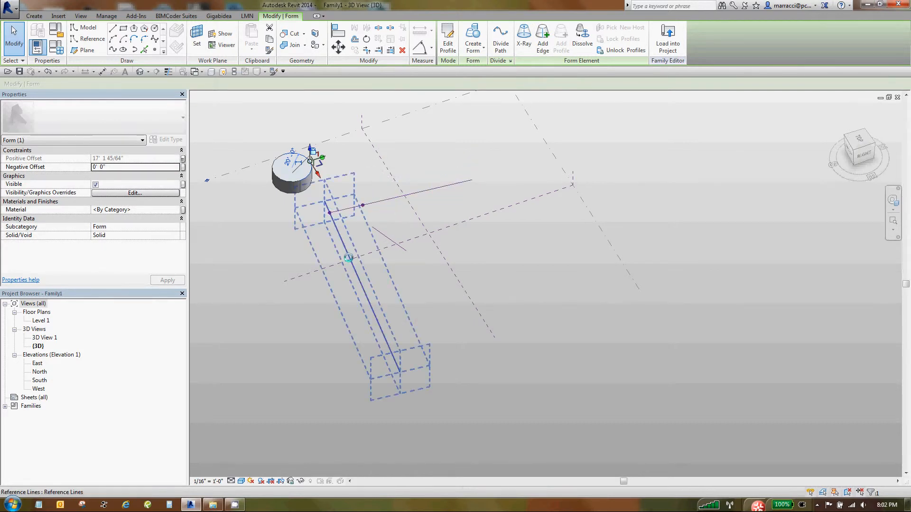
left_click(354, 292)
left_click(477, 265)
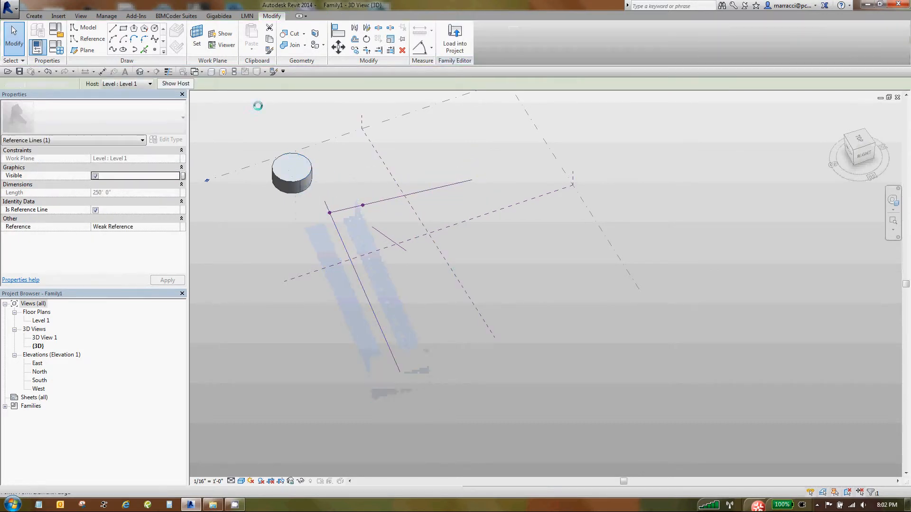
Draw a reference line from the lower end of the 48' line, continuing away from the cylinder at a different angle
left_click(93, 39)
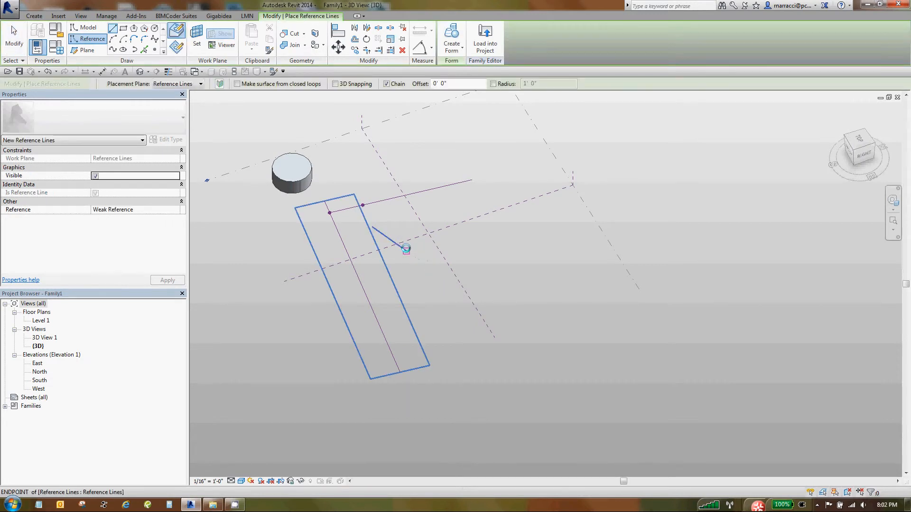
left_click(406, 250)
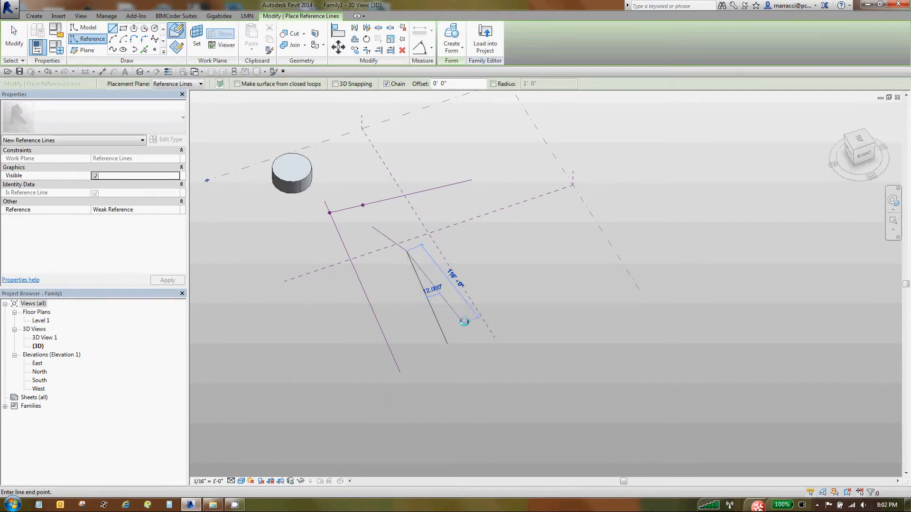
left_click(496, 298)
key("Escape")
key("Escape")
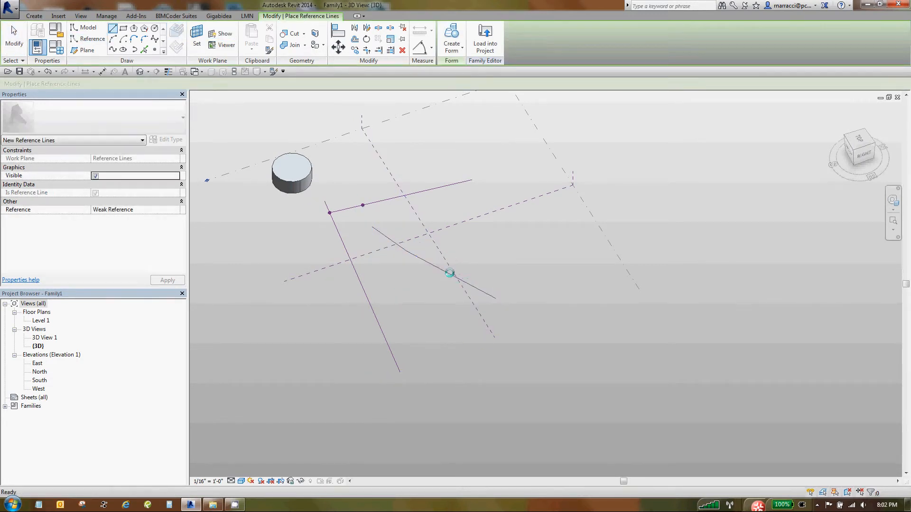
left_click(448, 273)
key("Escape")
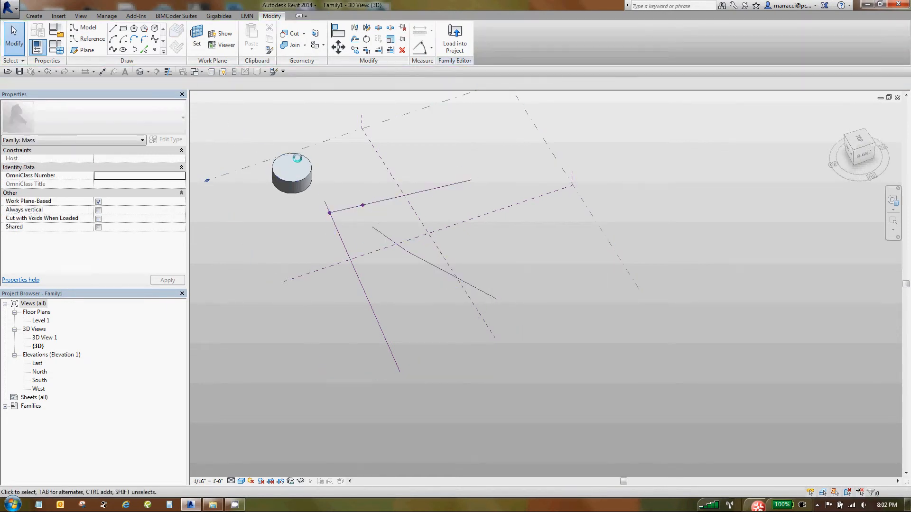
Stretch the cylinder to about 121' to move the branching line across the connected reference lines
left_click(297, 156)
left_click_drag(295, 149, 288, 87)
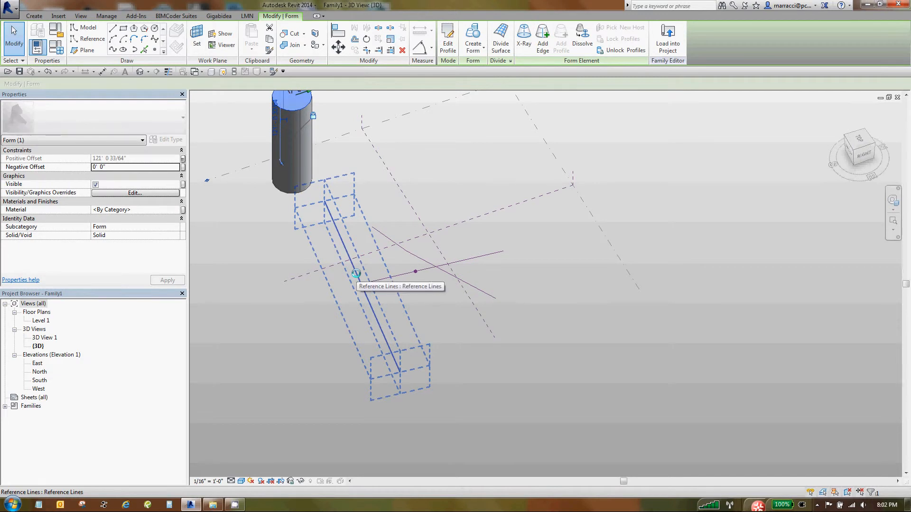
key("Escape")
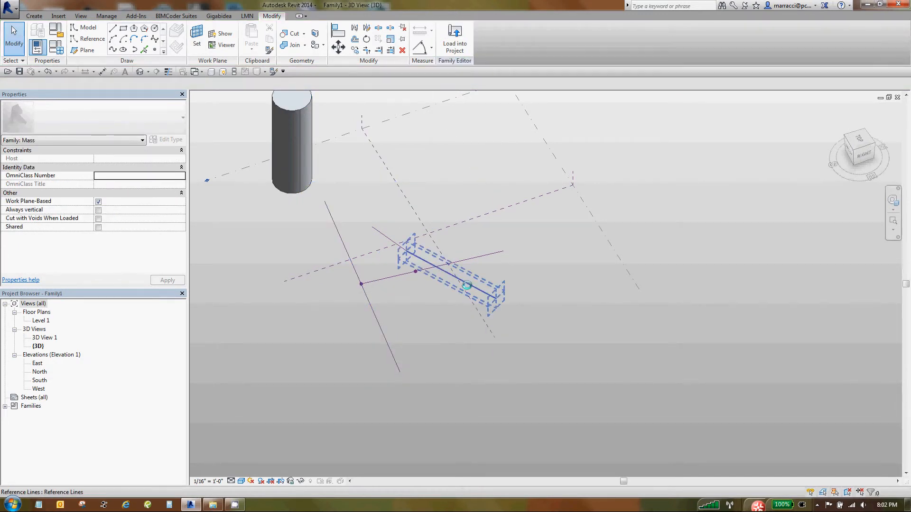
Delete the two connected reference lines, the newly drawn one and the 48' one
left_click(468, 285)
key("Delete")
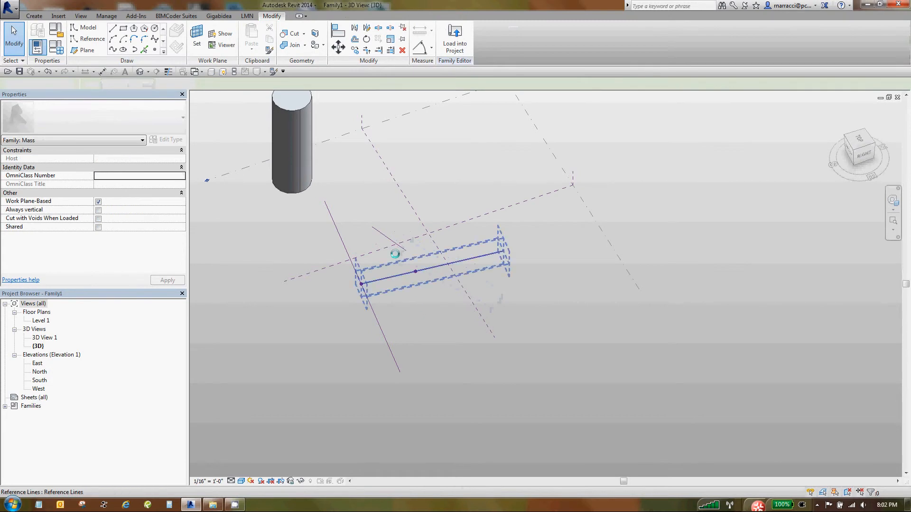
scroll(401, 268, "up", 1)
left_click(383, 229)
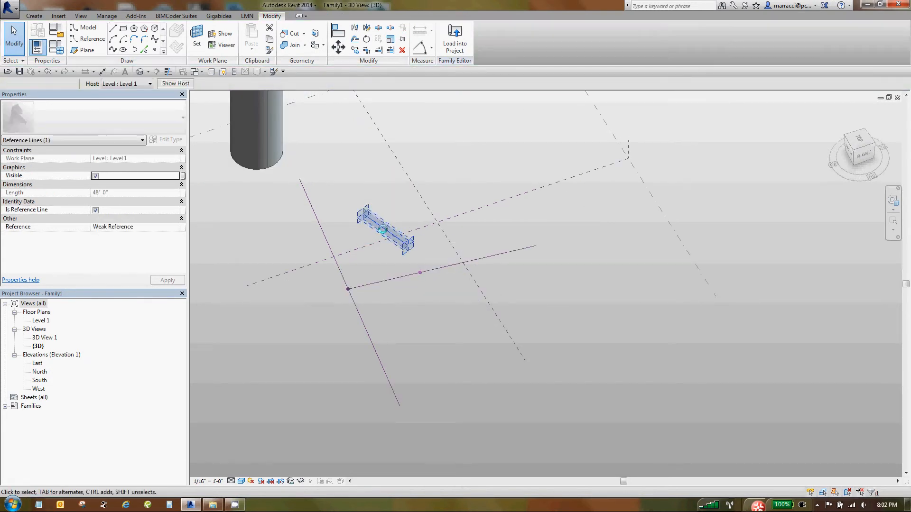
key("Delete")
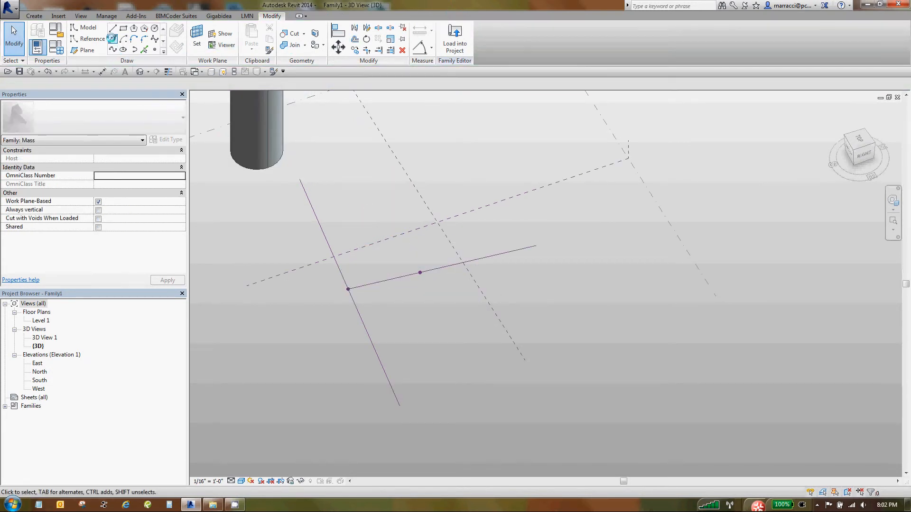
Draw an arc about 180' long with a radius of about 120' 8" across the branching line, and make it a reference line
key("l")
key("i")
left_click(359, 199)
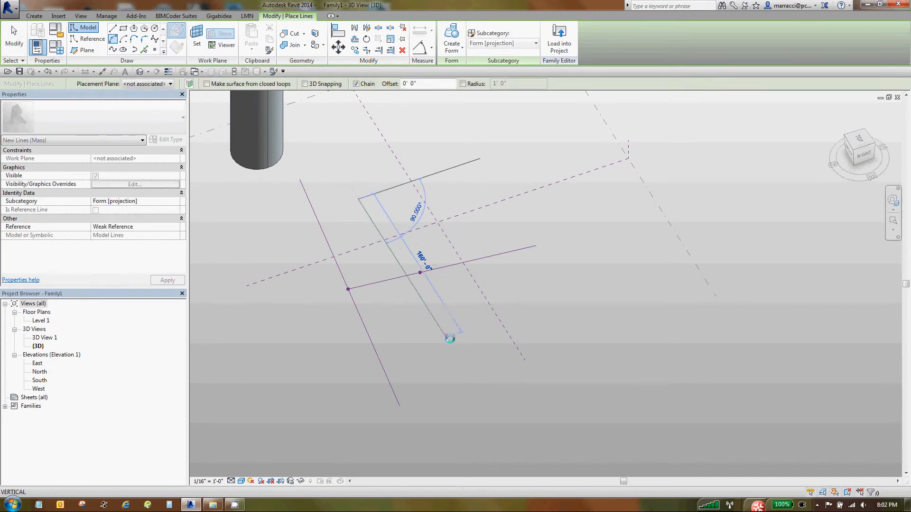
left_click(443, 342)
left_click(447, 316)
key("Escape")
key("Escape")
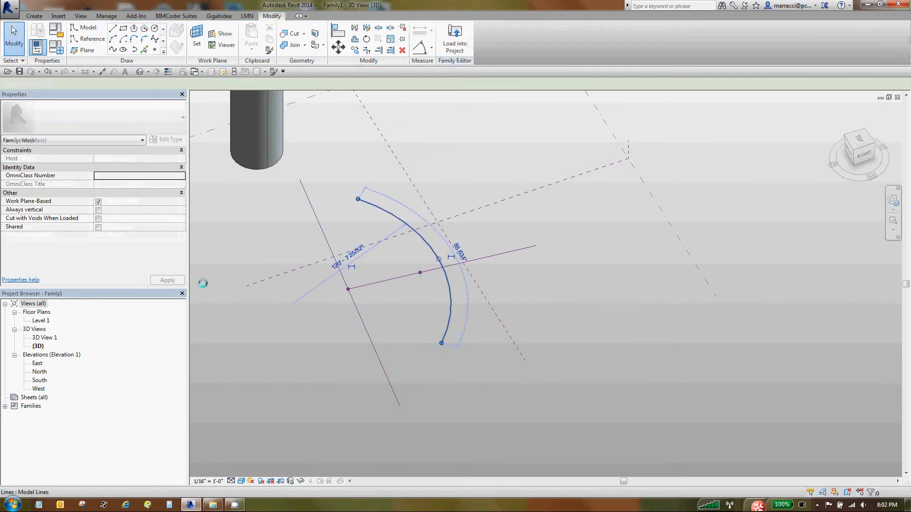
left_click(92, 236)
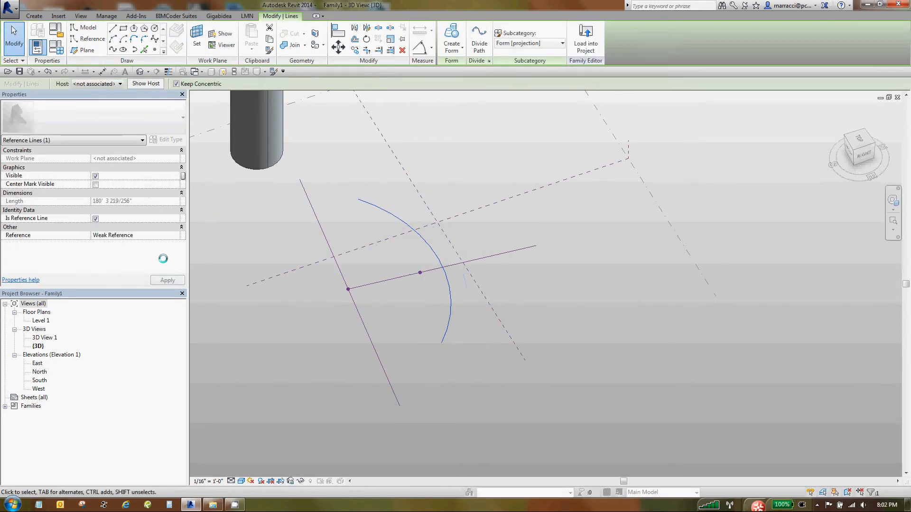
left_click(255, 218)
Host the reference point on the branching line by its intersection with the arc
left_click(420, 273)
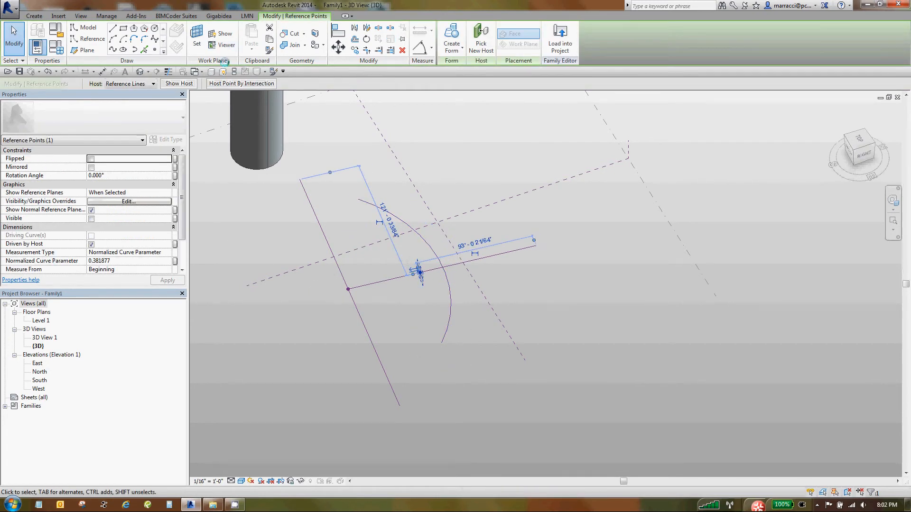
left_click(229, 83)
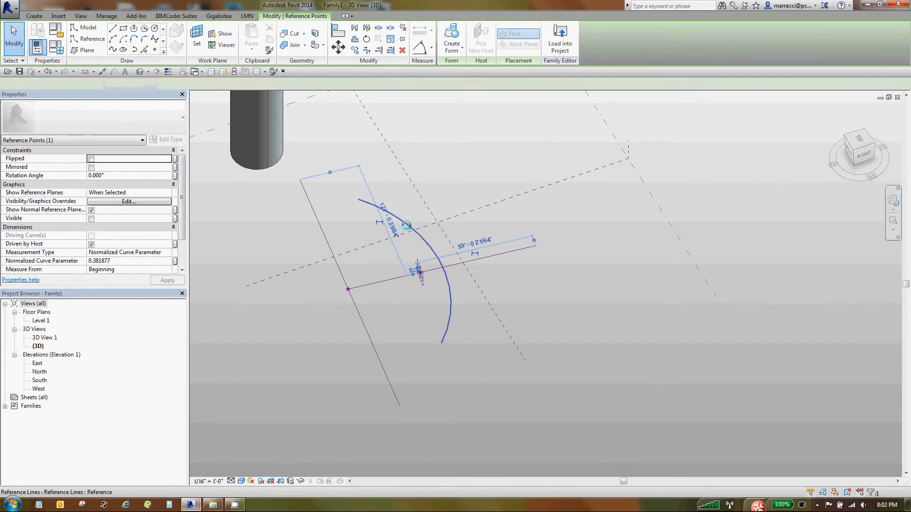
left_click(407, 229)
Lower the cylinder to about 11' and inspect the hosted point against the upper end of the arc
scroll(322, 358, "down", 3)
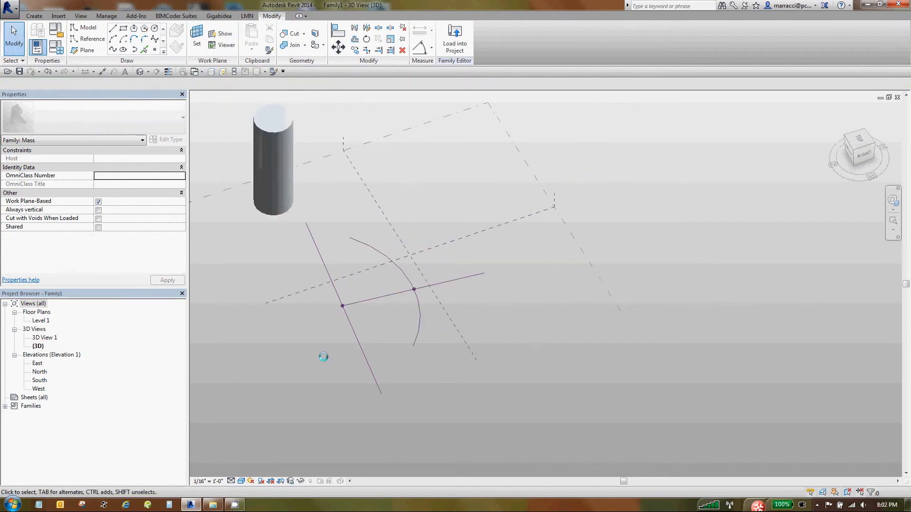
left_click(292, 143)
left_click_drag(295, 144, 320, 197)
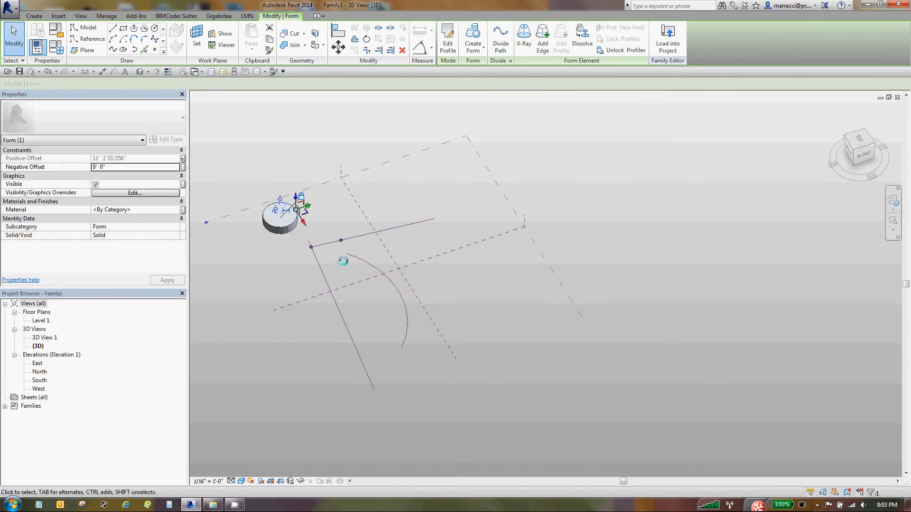
scroll(343, 263, "up", 2)
scroll(328, 292, "up", 1)
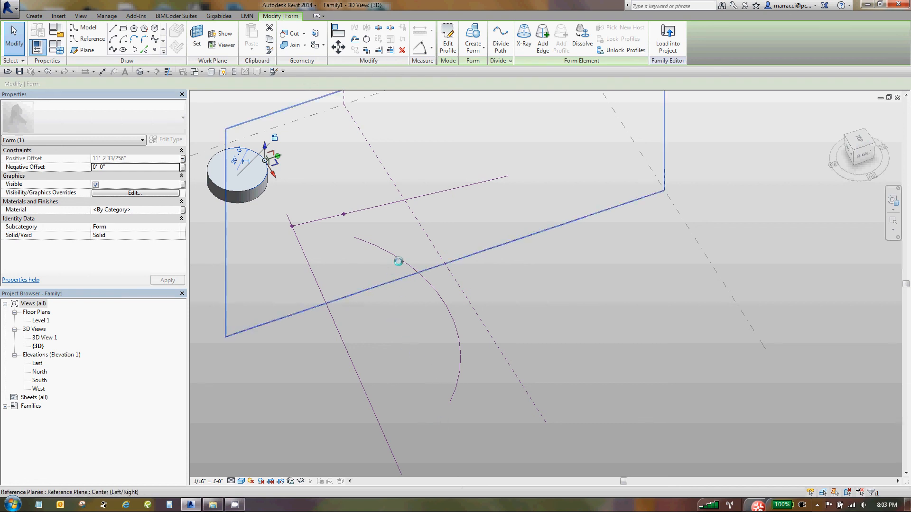
scroll(354, 257, "up", 1)
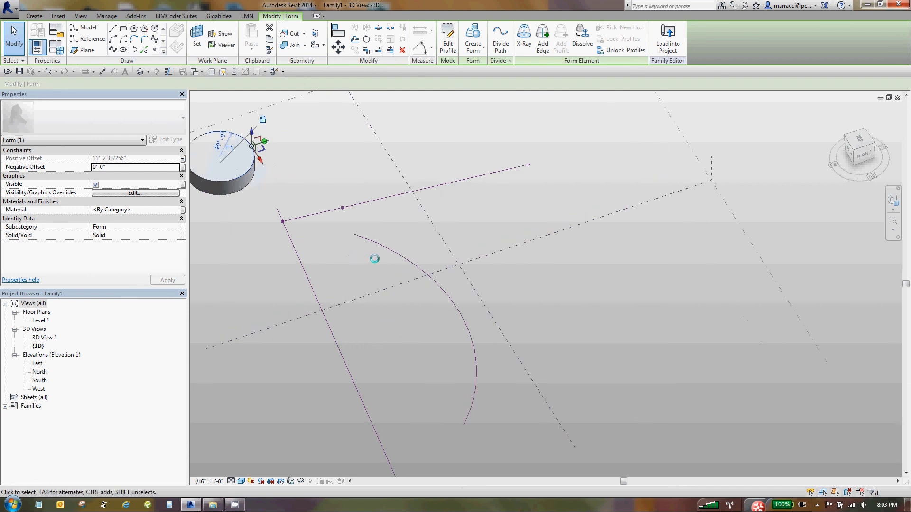